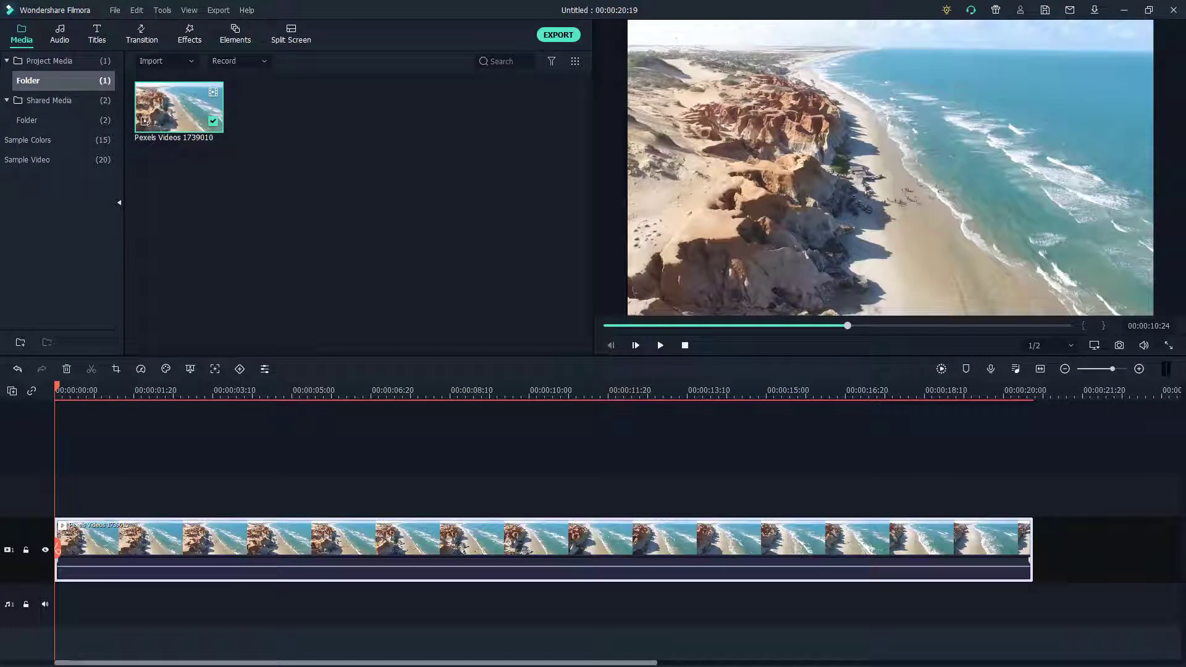
# - Preview the opening of the beach clip by playing it from its beginning
pyautogui.click(174, 393)
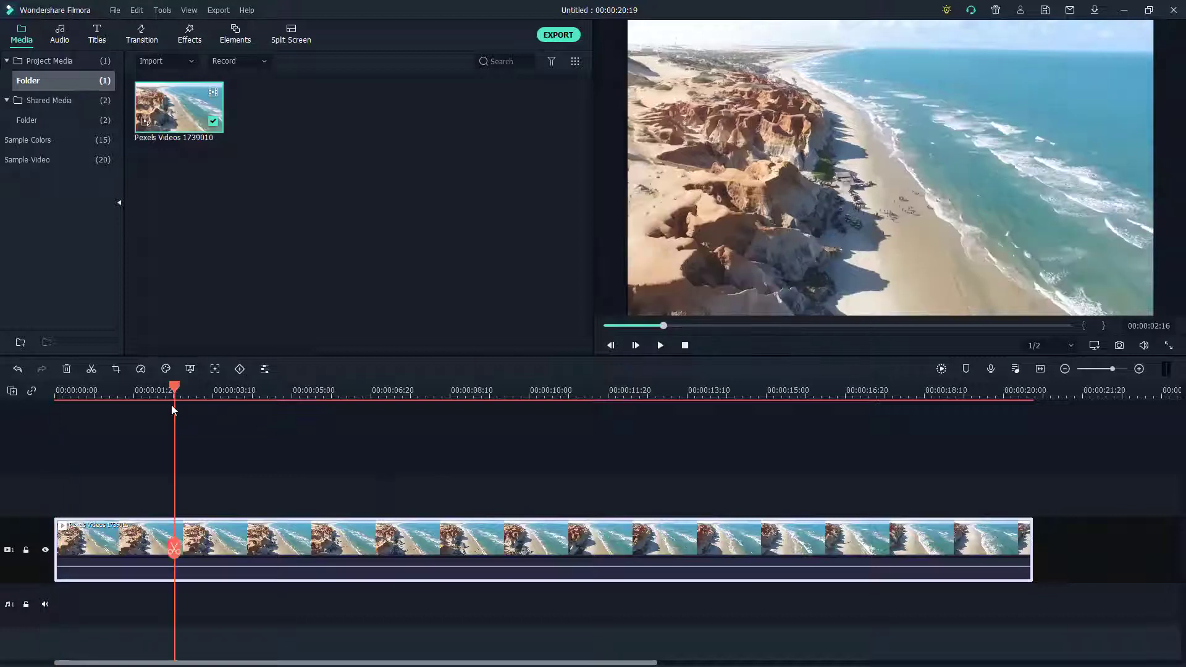
pyautogui.moveTo(179, 548); pyautogui.dragTo(27, 540)
pyautogui.press('space')
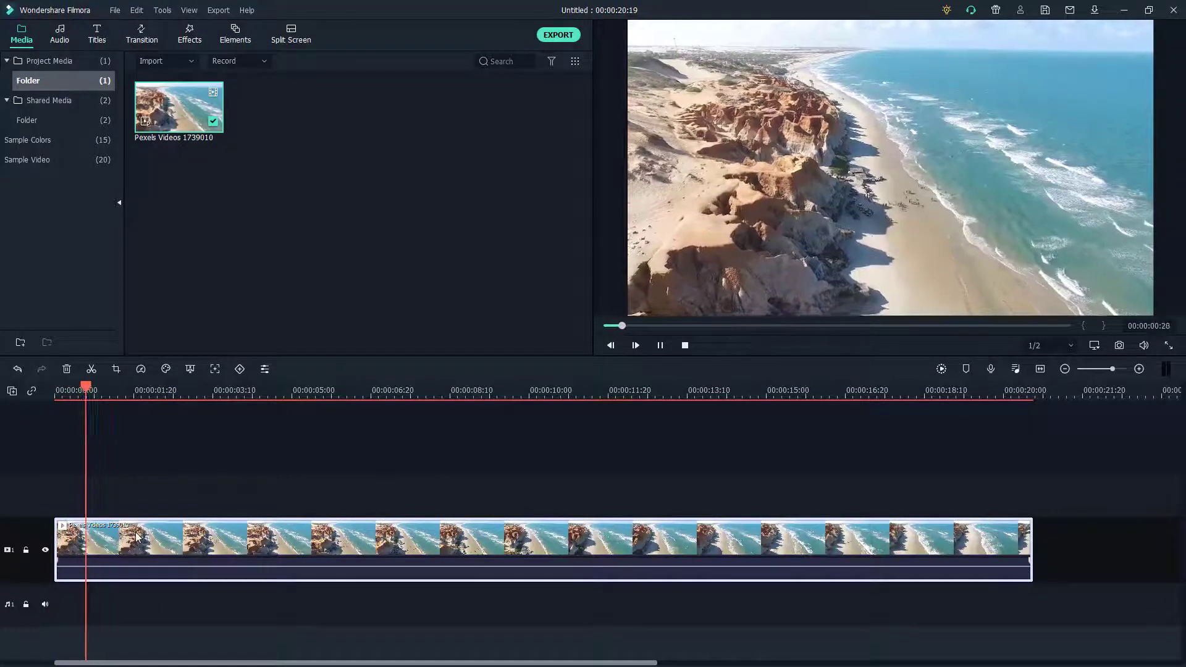
pyautogui.press('space')
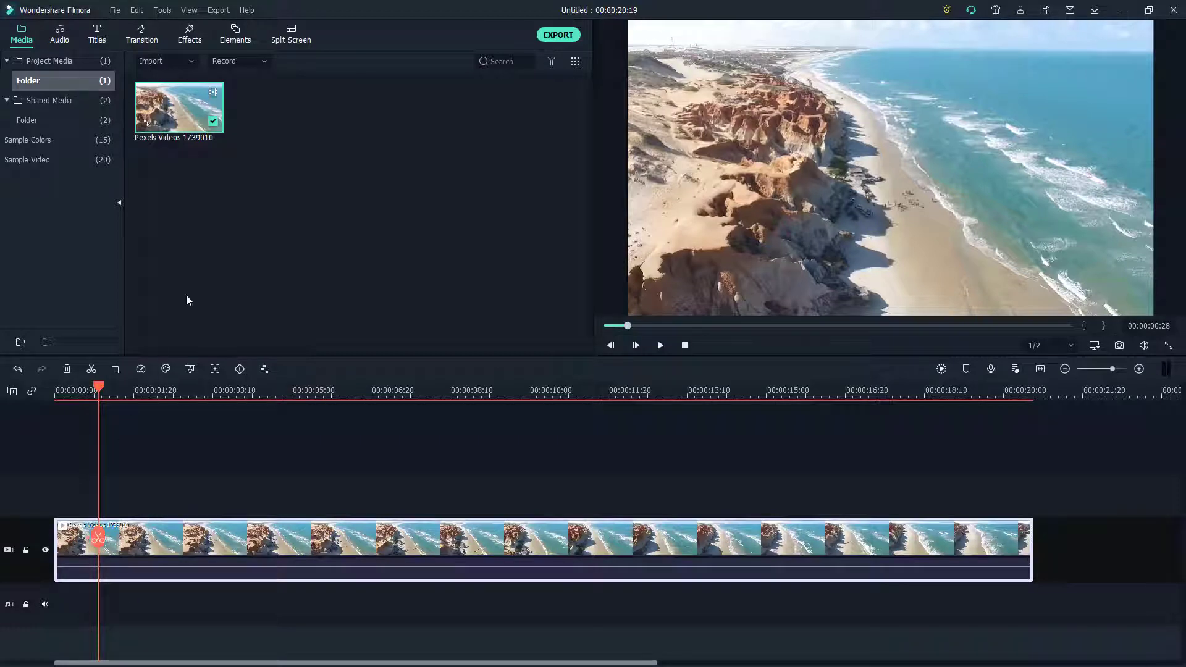
# - Open the beach clip's custom animation settings with the playhead at the start of the clip
pyautogui.doubleClick(175, 526)
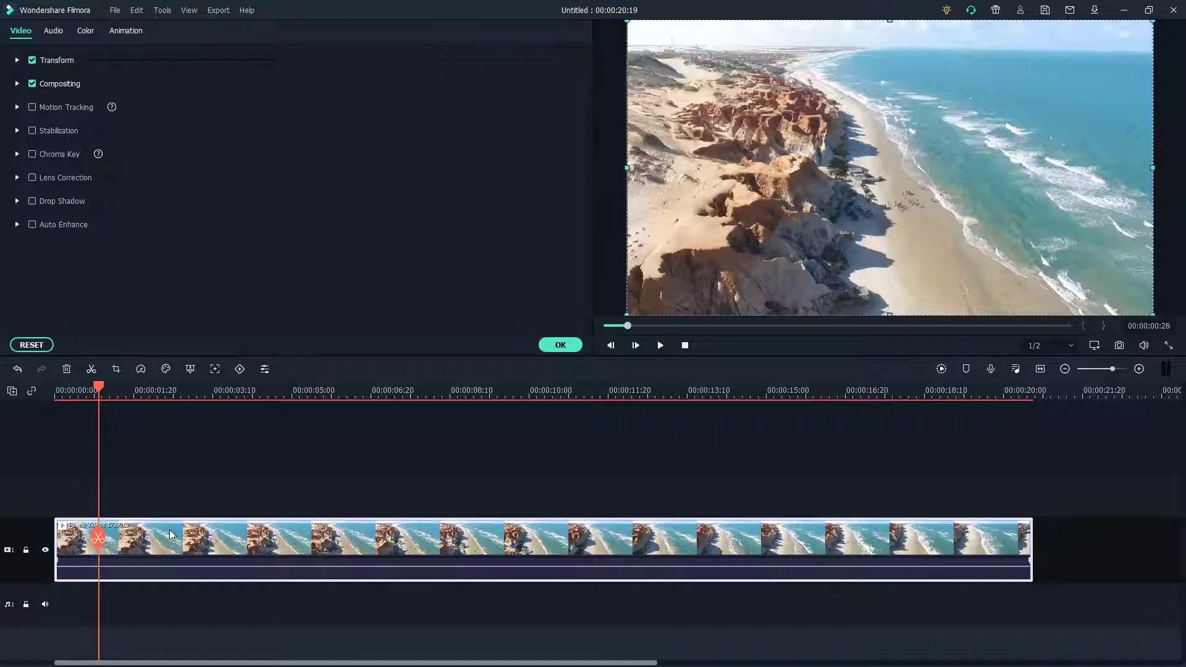
pyautogui.moveTo(99, 537); pyautogui.dragTo(8, 543)
pyautogui.click(114, 31)
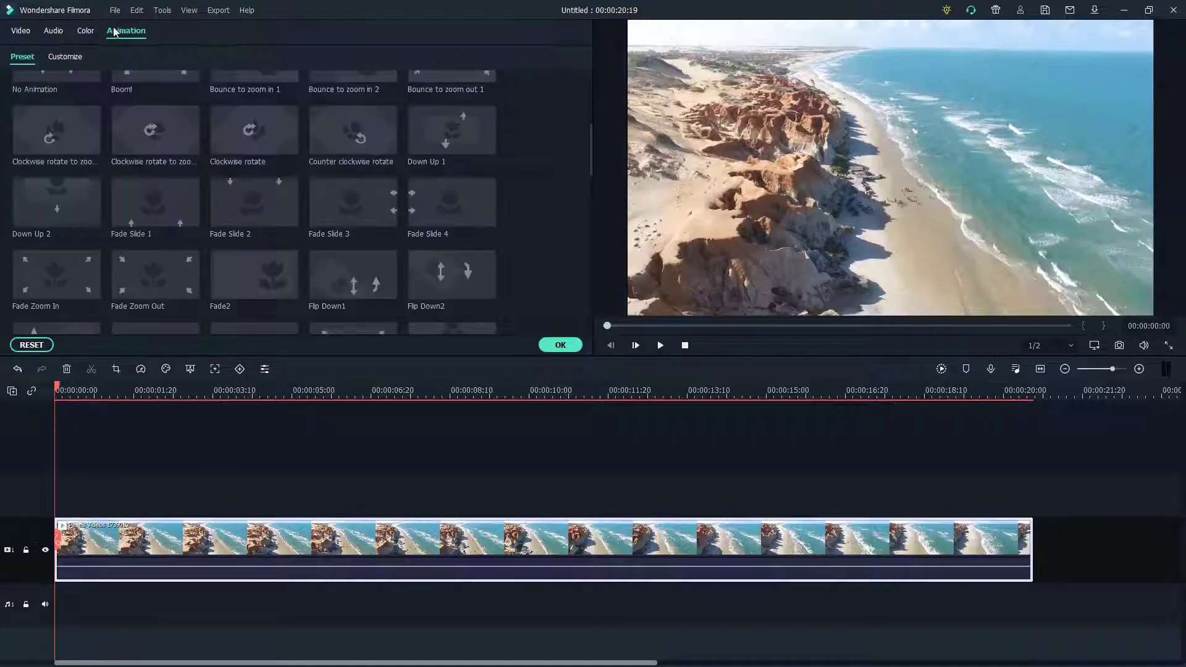
pyautogui.scroll(5, 113, 90)
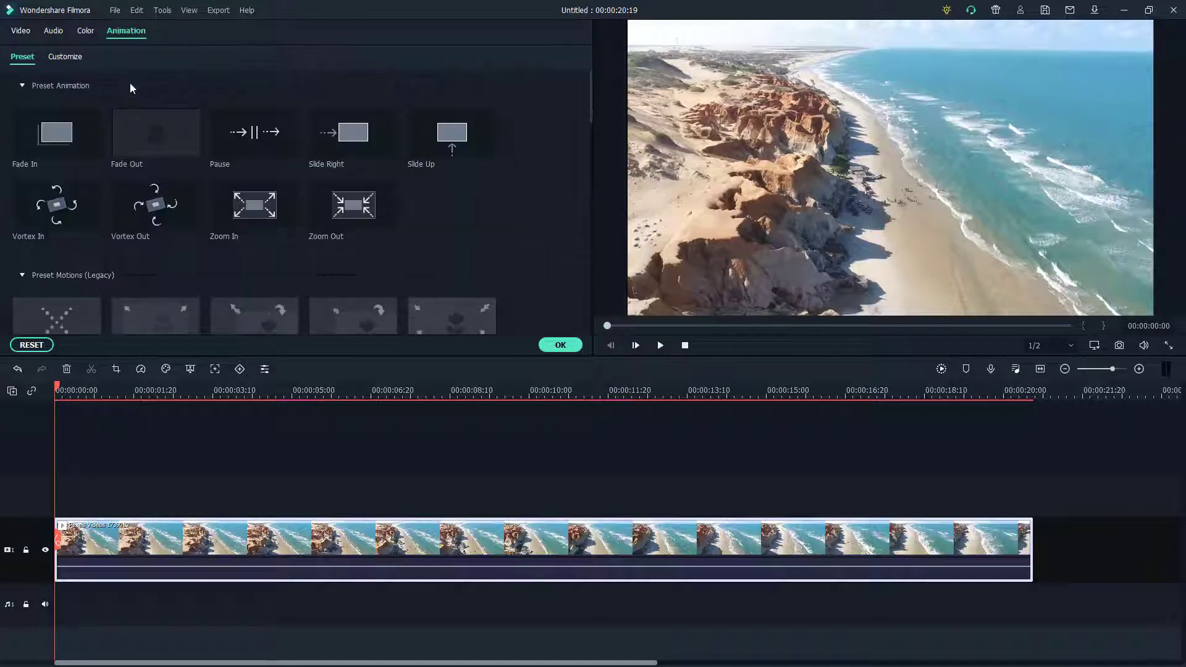
pyautogui.click(63, 58)
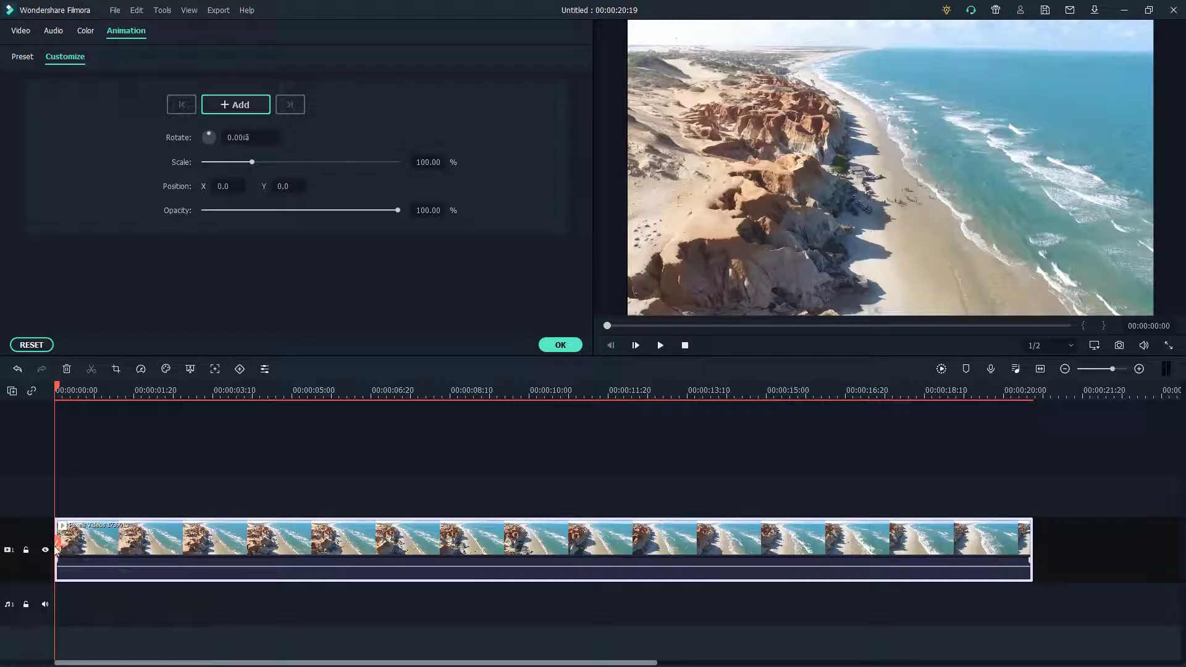
pyautogui.moveTo(58, 551)
pyautogui.mouseDown()
pyautogui.moveTo(70, 550)
pyautogui.moveTo(55, 546)
pyautogui.mouseUp()
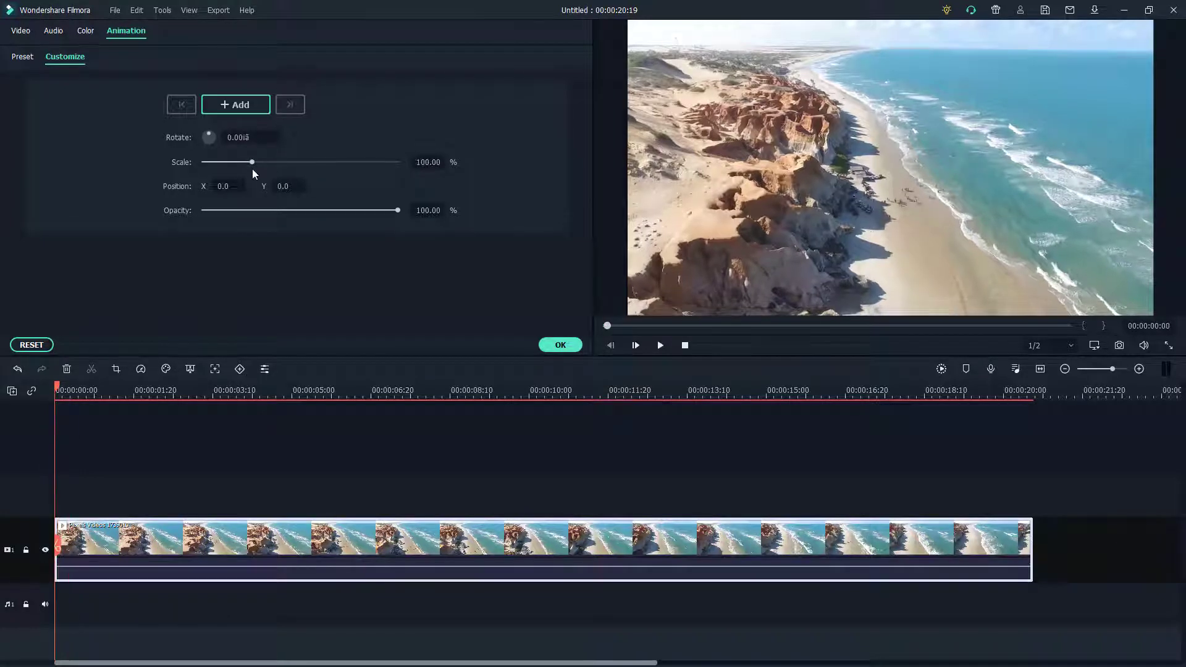
pyautogui.moveTo(252, 162); pyautogui.dragTo(190, 165)
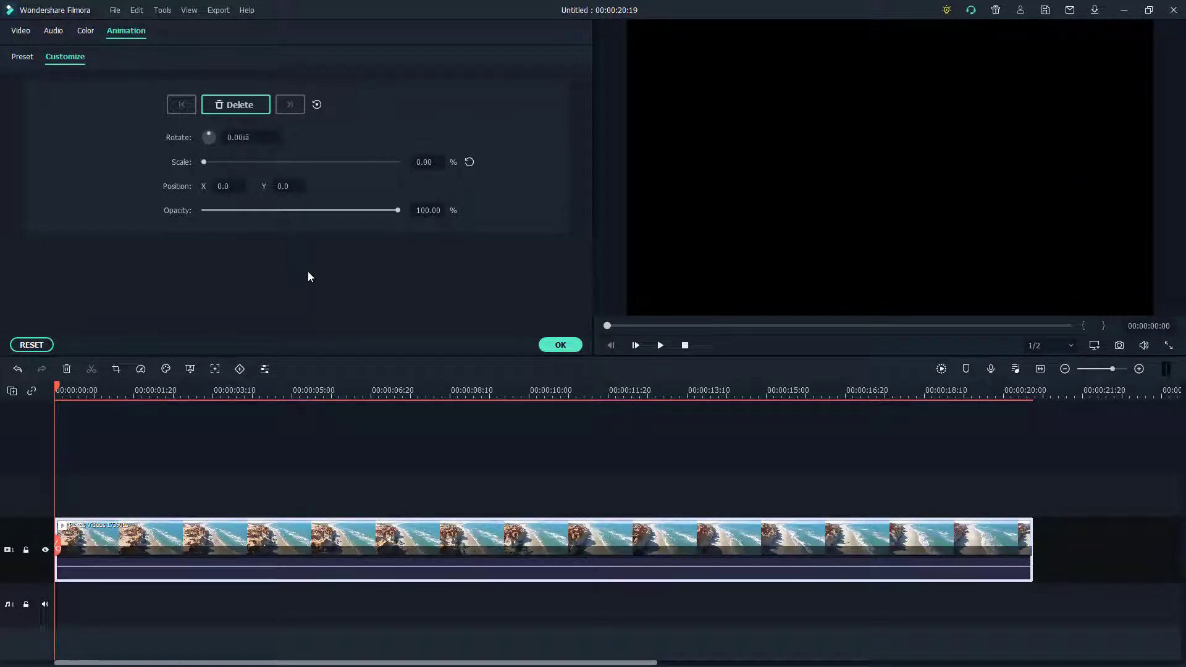
pyautogui.click(238, 108)
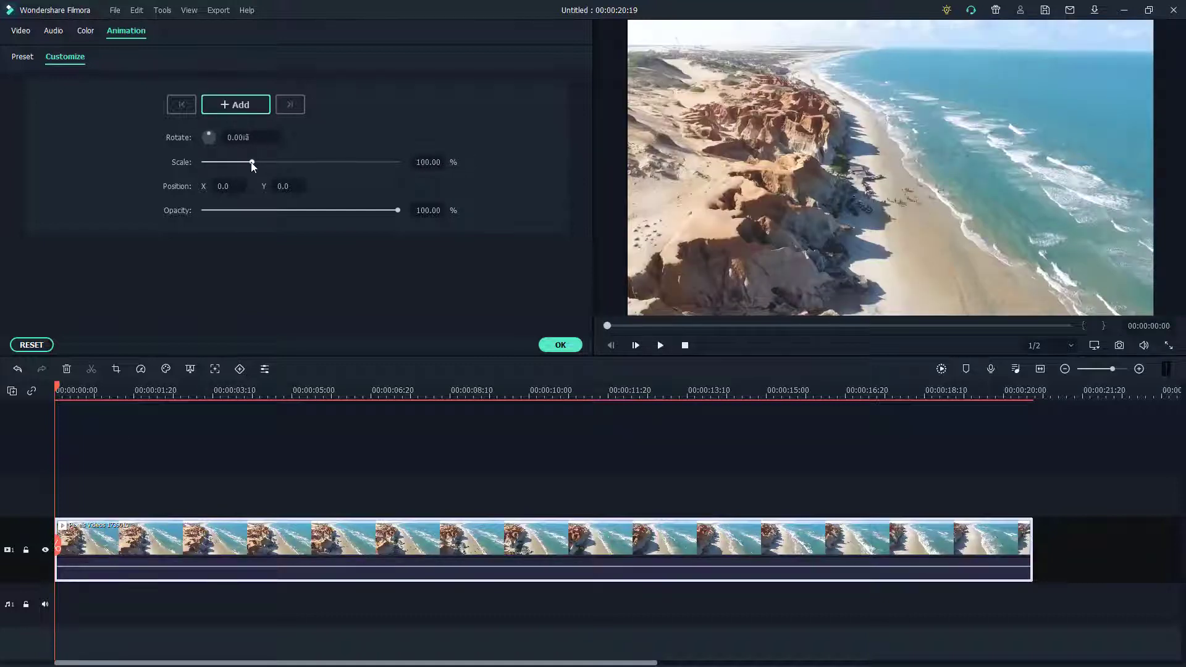
pyautogui.moveTo(251, 162); pyautogui.dragTo(193, 160)
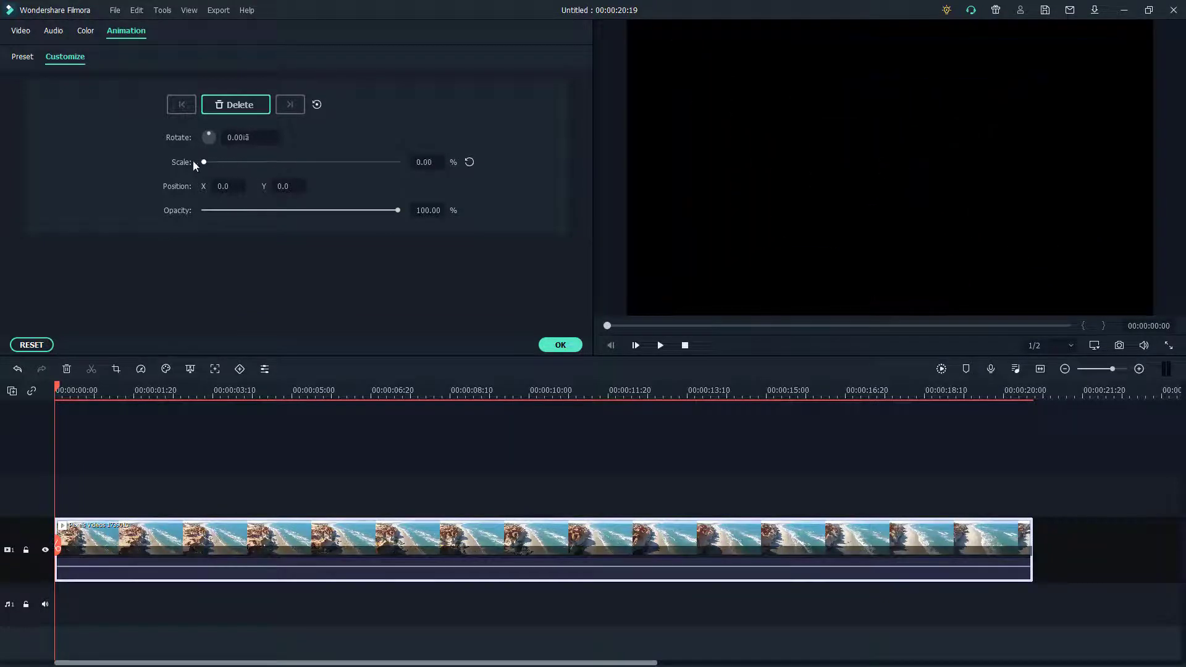
pyautogui.click(236, 106)
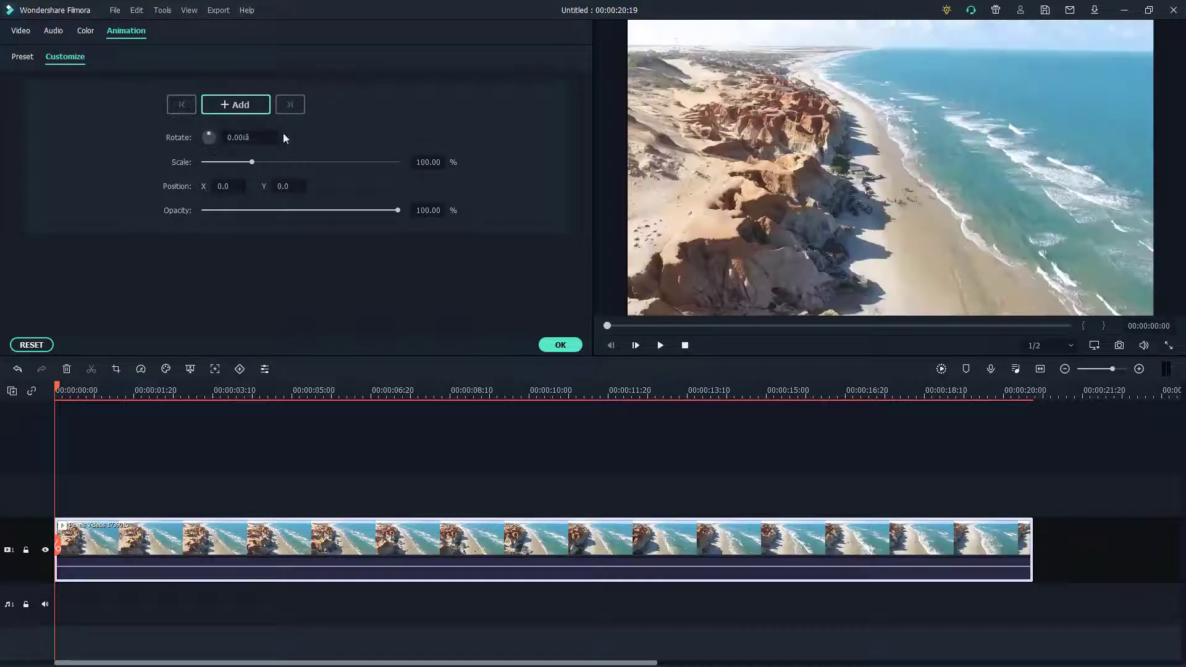
# - Add an animation keyframe at the start of the clip with the scale set to 0%
pyautogui.click(247, 105)
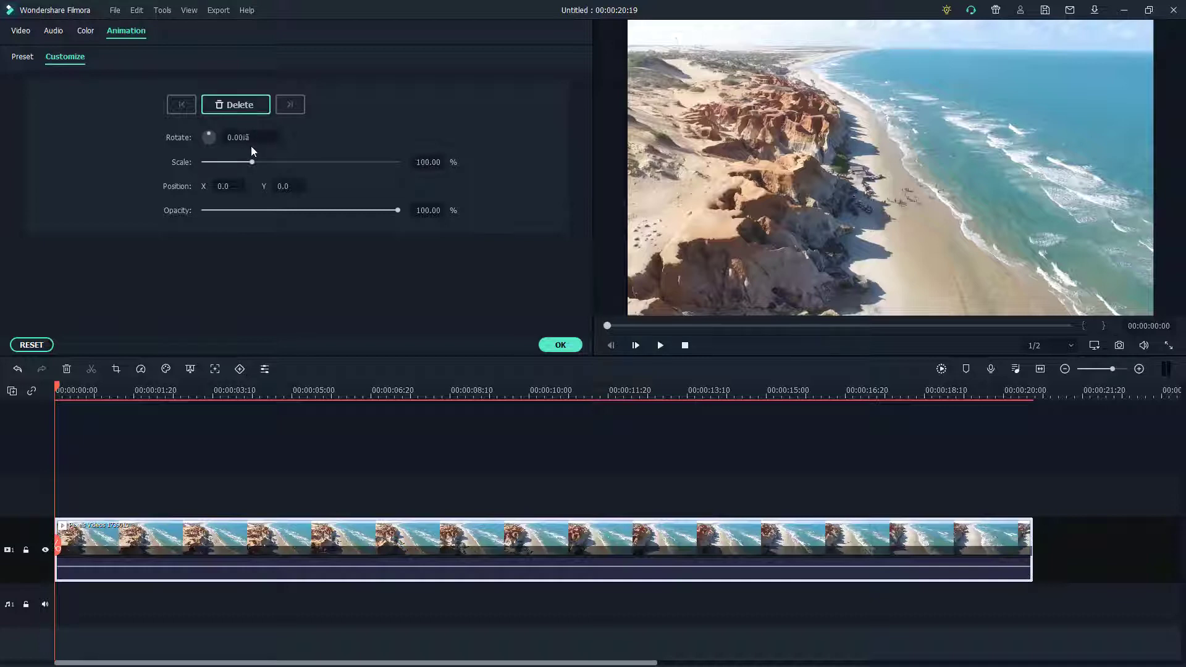
pyautogui.moveTo(250, 165); pyautogui.dragTo(188, 162)
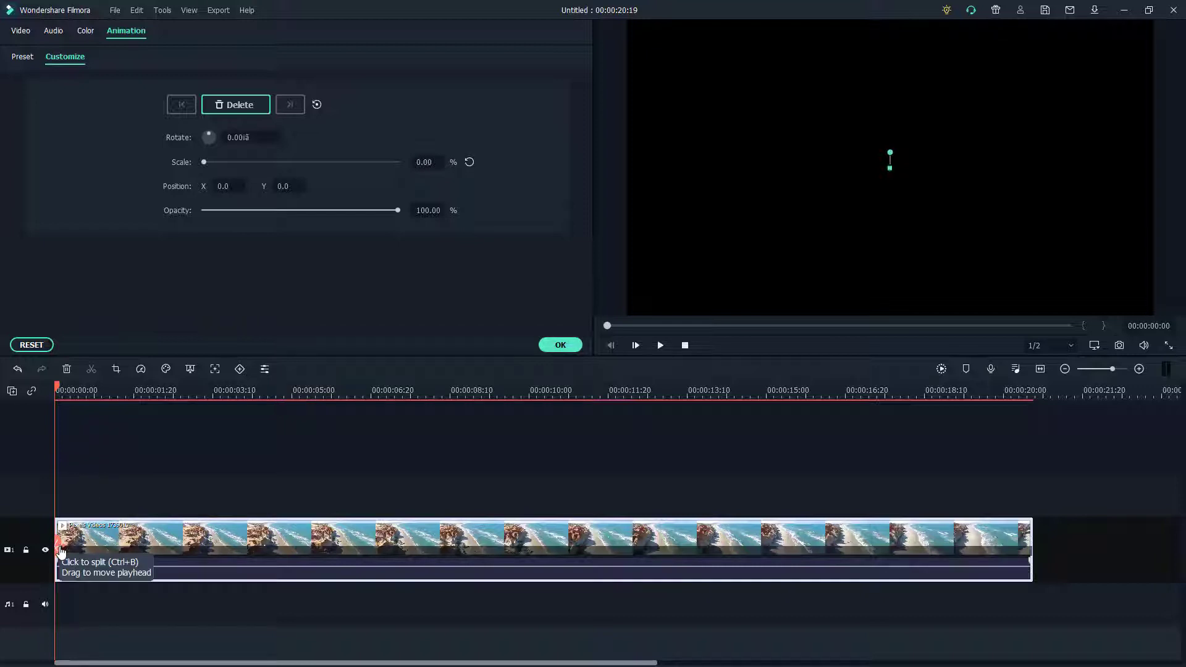
pyautogui.click(59, 548)
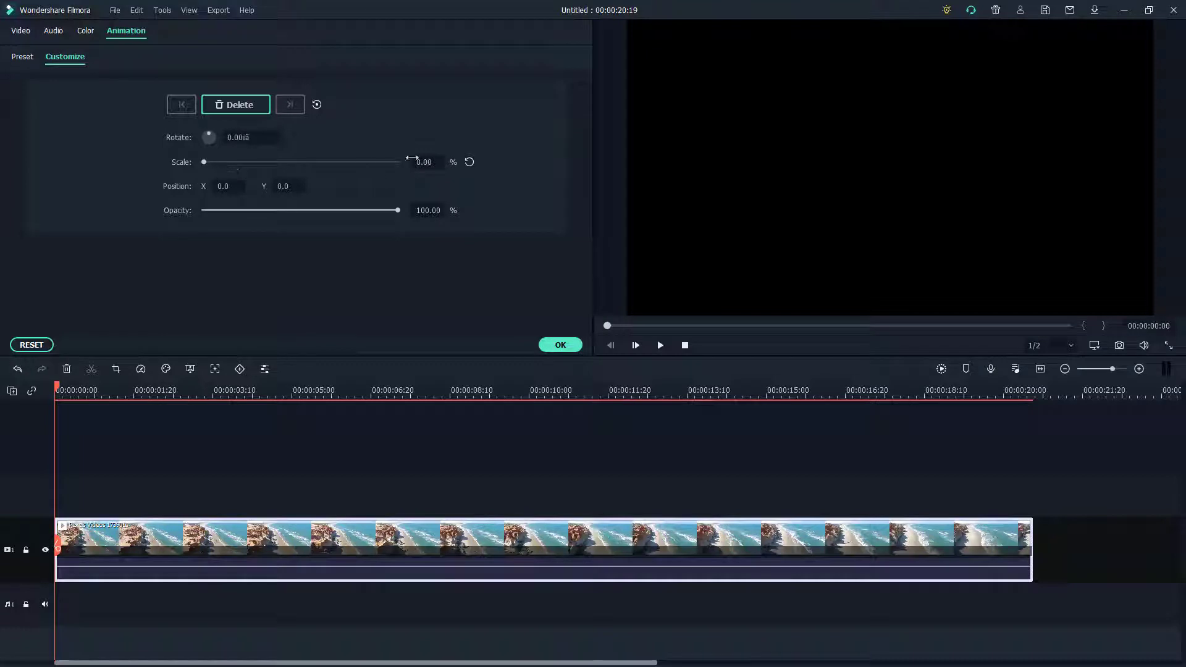
# - Create a second keyframe at 00:00:01:00 with the clip's scale set to 100%
pyautogui.moveTo(58, 550); pyautogui.dragTo(103, 556)
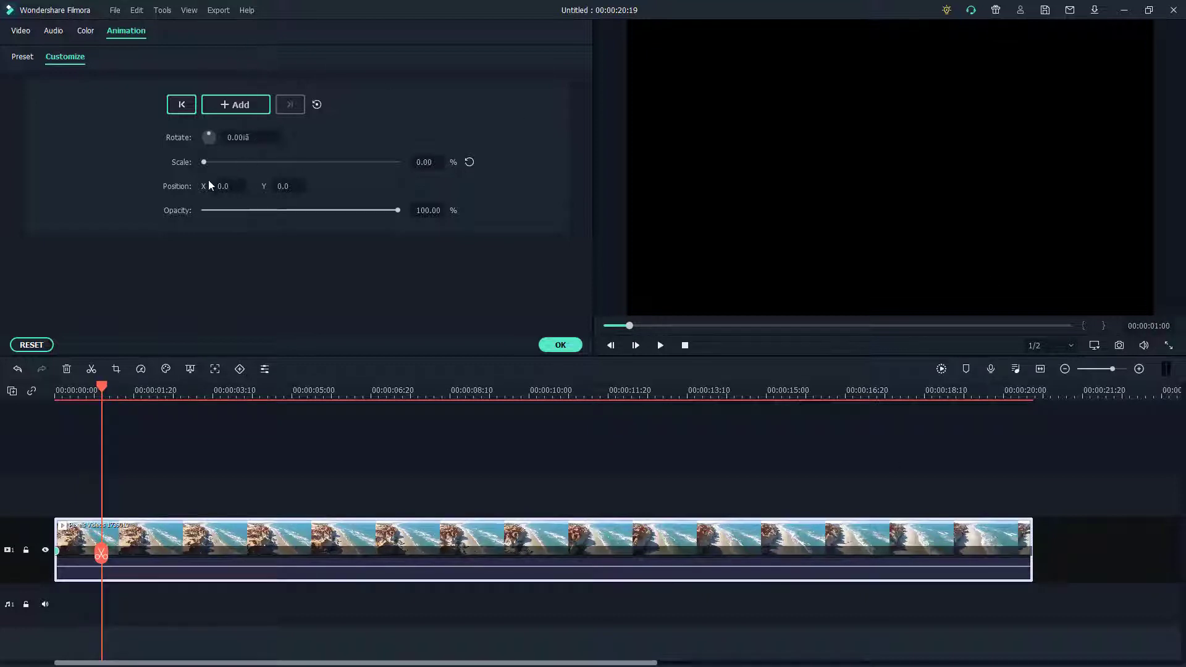
pyautogui.moveTo(204, 162); pyautogui.dragTo(304, 176)
pyautogui.doubleClick(432, 164)
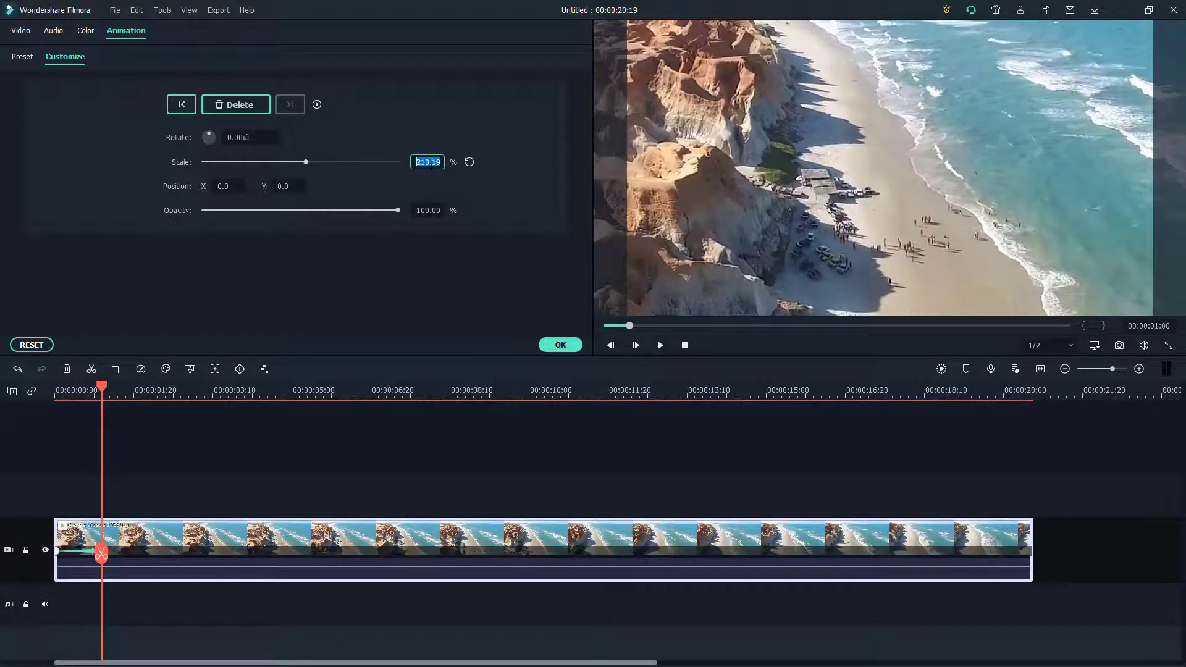
pyautogui.write('100')
pyautogui.press('Return')
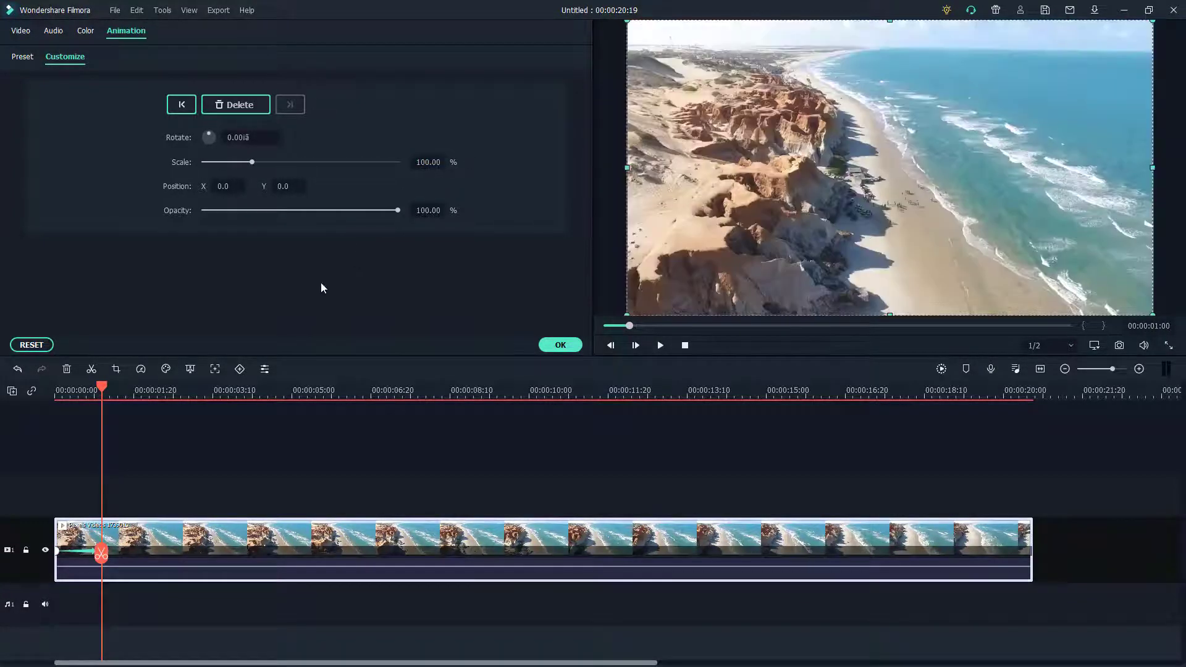
# - Scrub through the zoom-in and play it from the start of the clip to check the animation
pyautogui.click(55, 388)
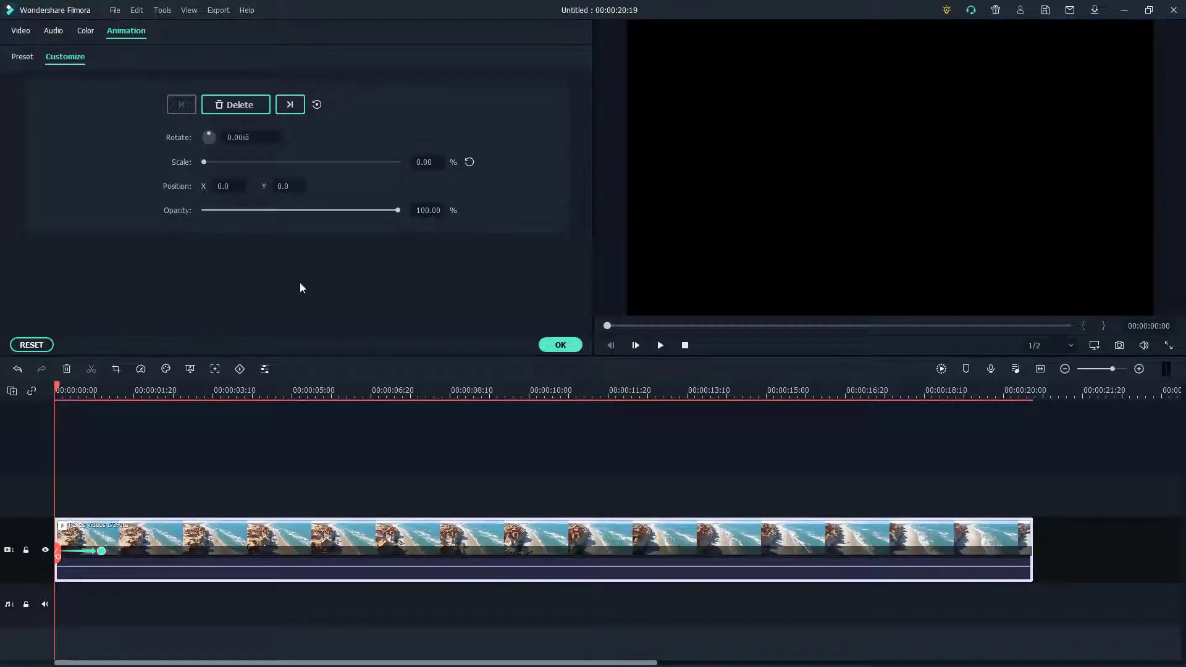
pyautogui.click(111, 388)
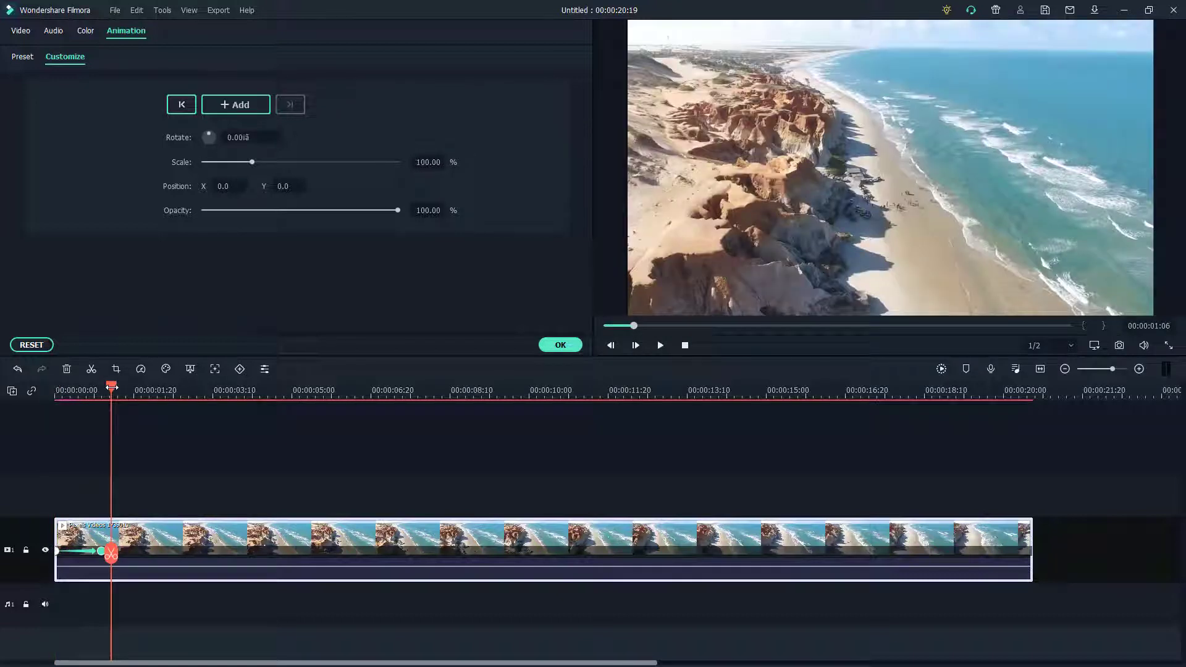
pyautogui.click(55, 388)
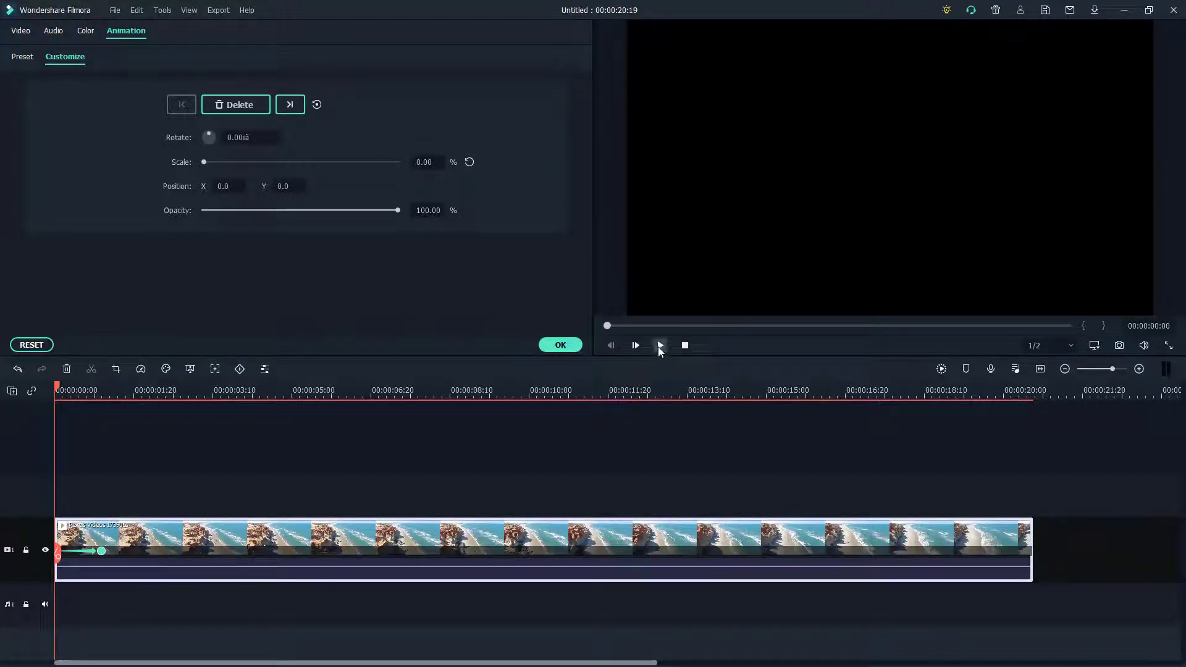
pyautogui.click(659, 346)
pyautogui.click(660, 346)
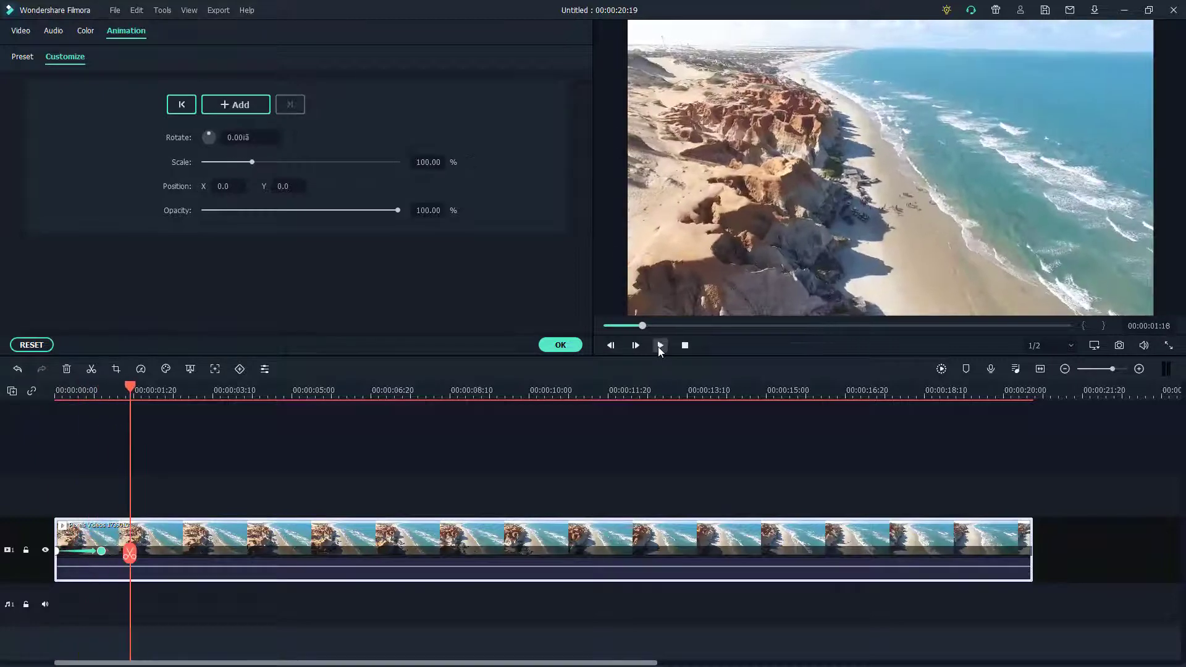
# - Create a third keyframe at 00:00:01:11 with the clip scaled up to about 122%
pyautogui.moveTo(131, 554); pyautogui.dragTo(113, 554)
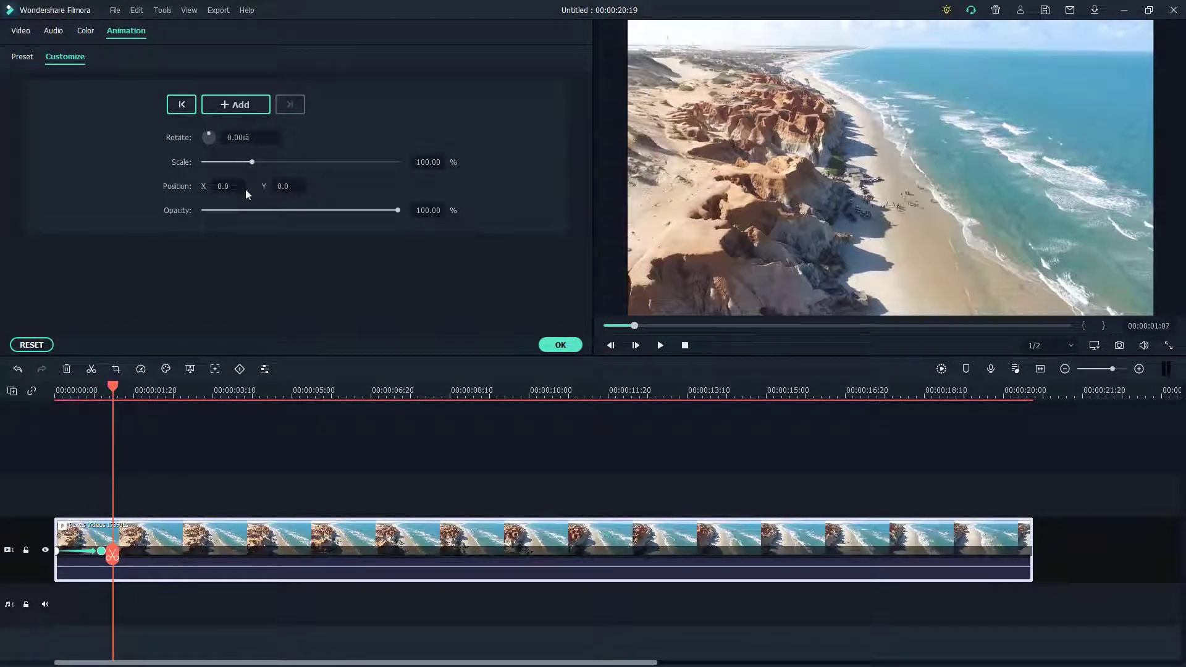
pyautogui.moveTo(113, 554); pyautogui.dragTo(144, 554)
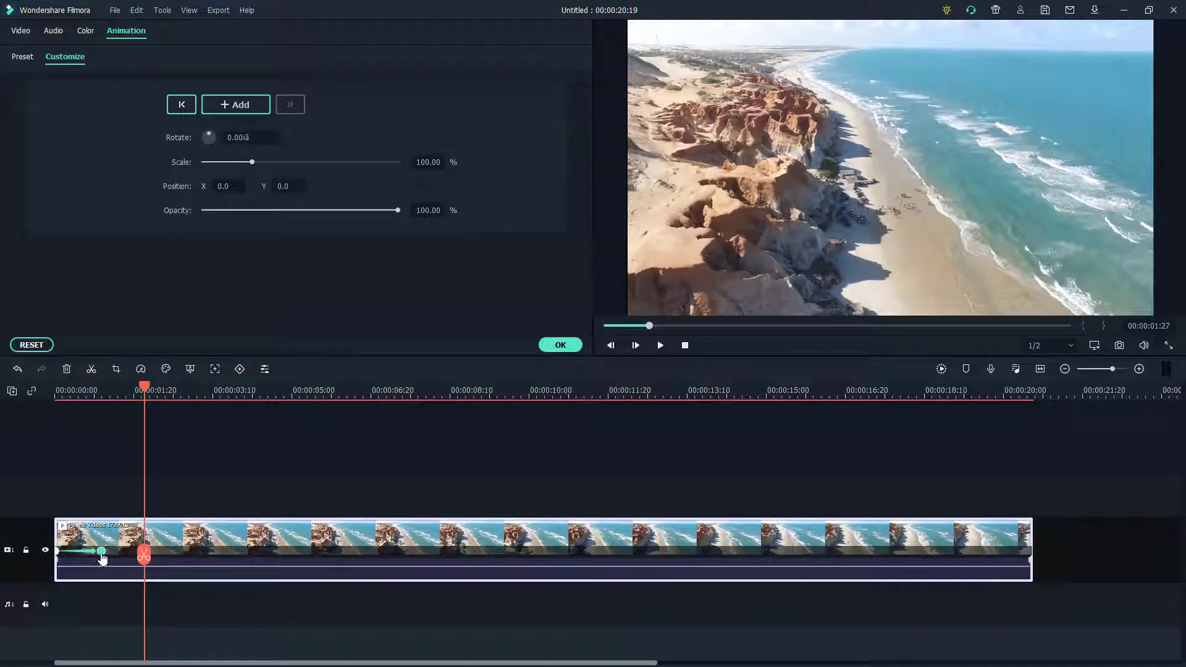
pyautogui.moveTo(144, 556); pyautogui.dragTo(119, 554)
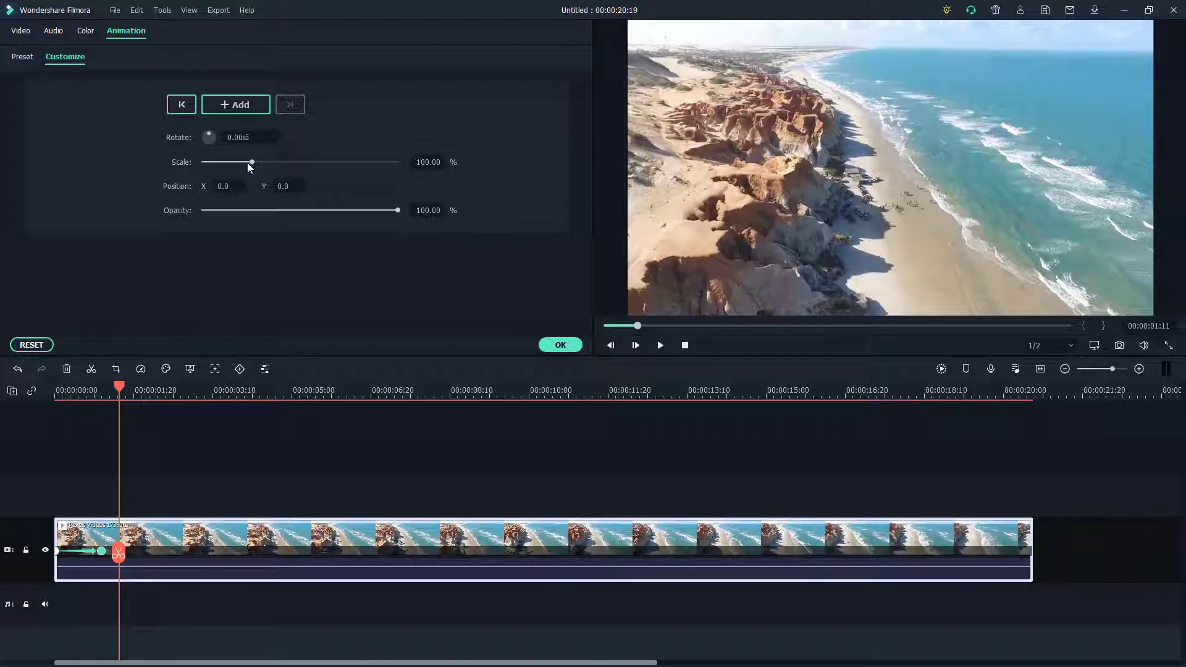
pyautogui.moveTo(251, 162); pyautogui.dragTo(262, 166)
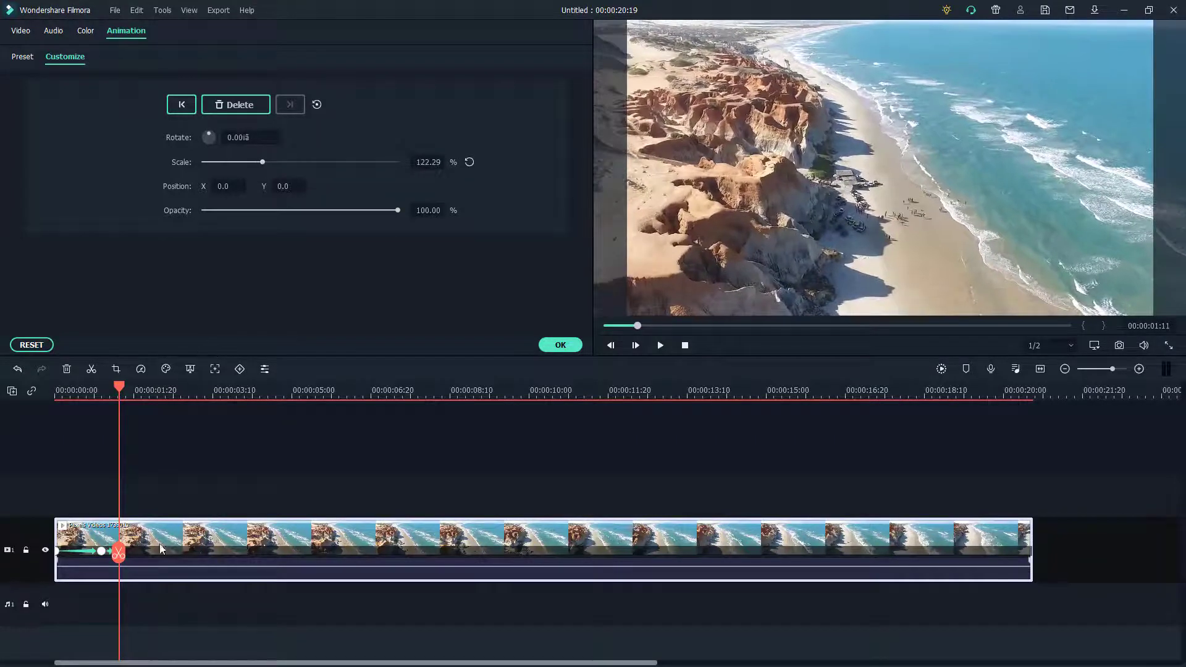
# - Create a fourth keyframe at 00:00:01:20 that sets the clip's scale to 100%
pyautogui.moveTo(119, 554); pyautogui.dragTo(134, 554)
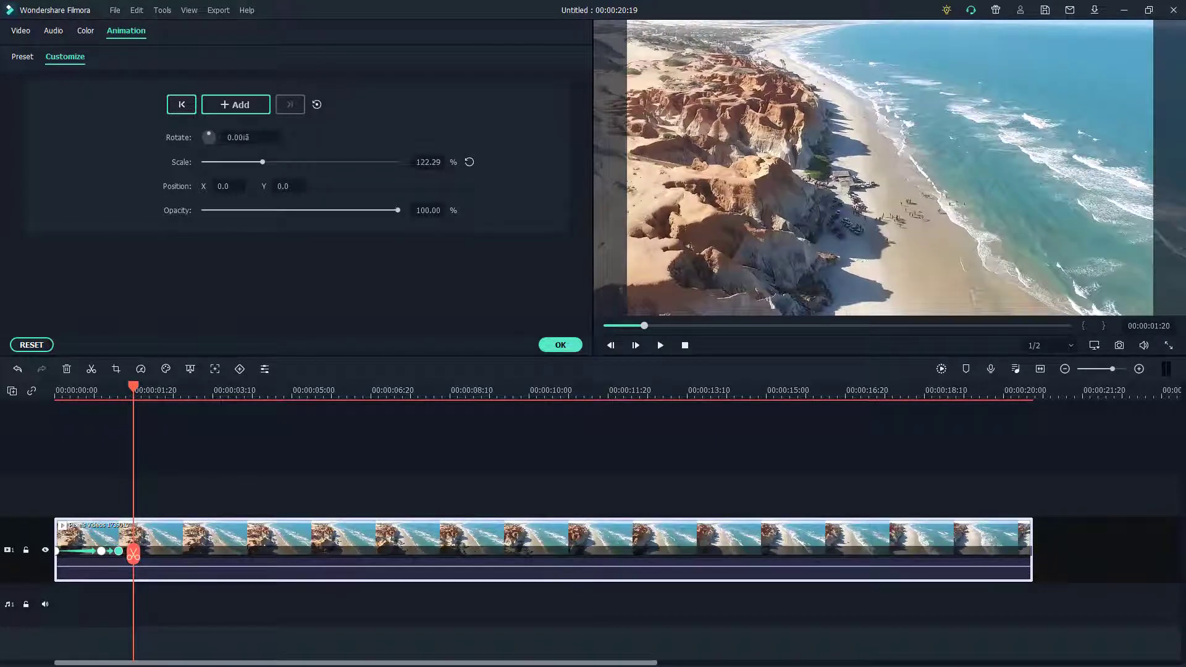
pyautogui.click(427, 162)
pyautogui.write('100')
pyautogui.press('Return')
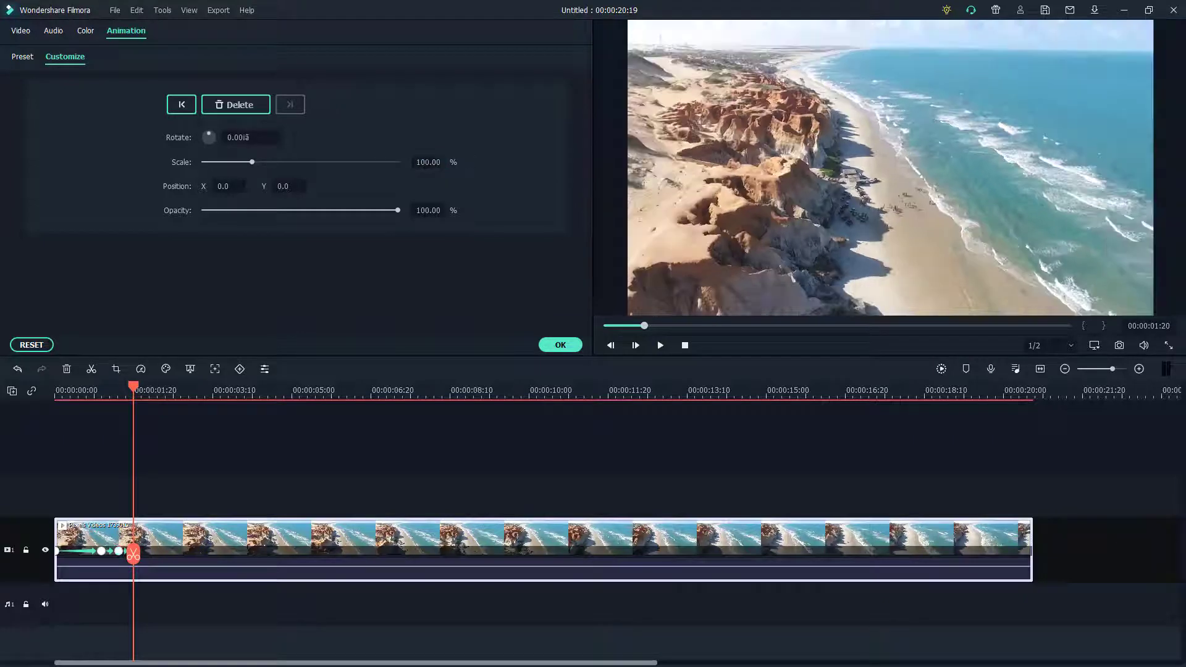
# - Check the scale keyframes one by one and play the finished zoom animation from the start of the clip
pyautogui.click(163, 559)
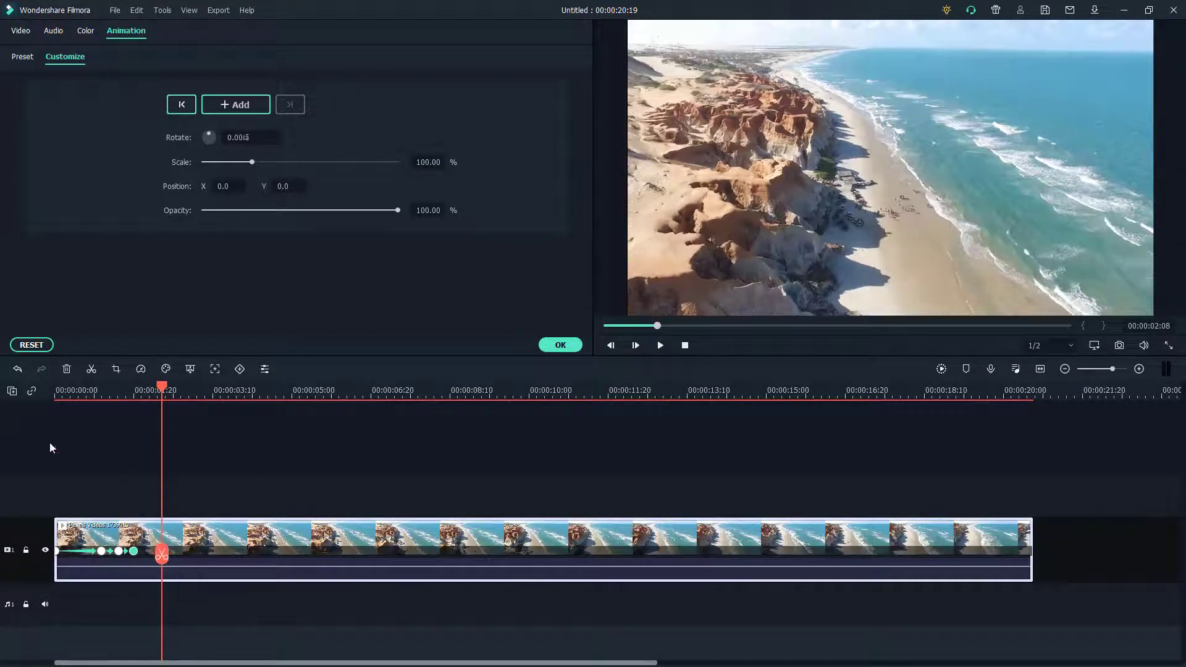
pyautogui.click(56, 390)
pyautogui.click(98, 391)
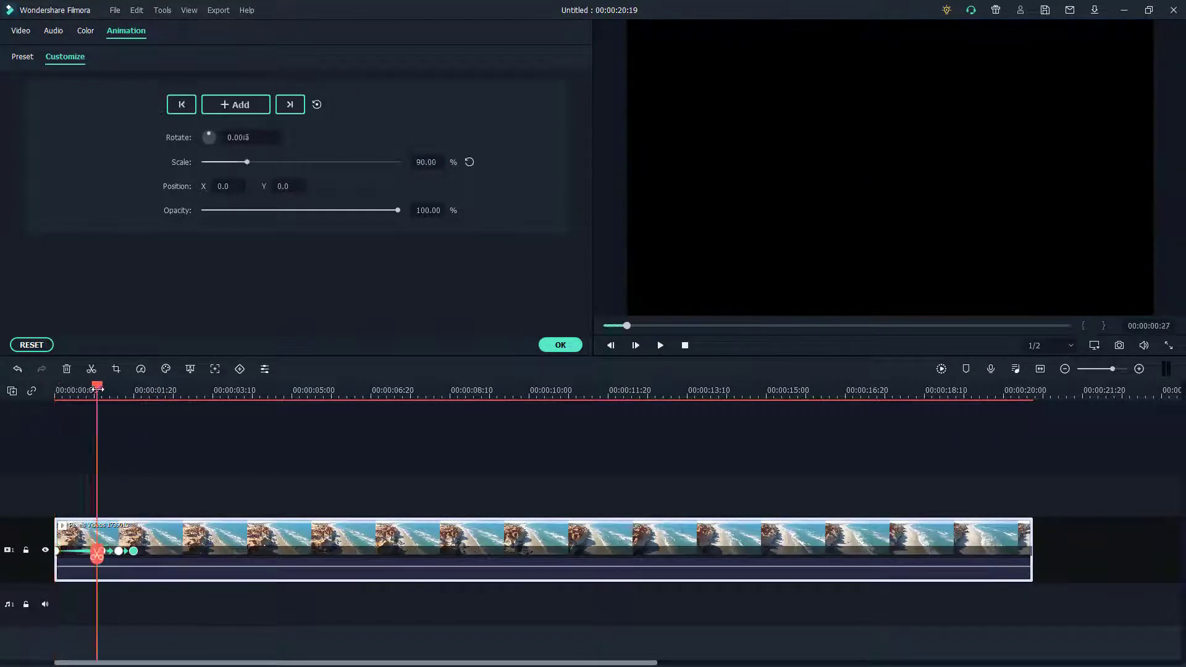
pyautogui.click(120, 555)
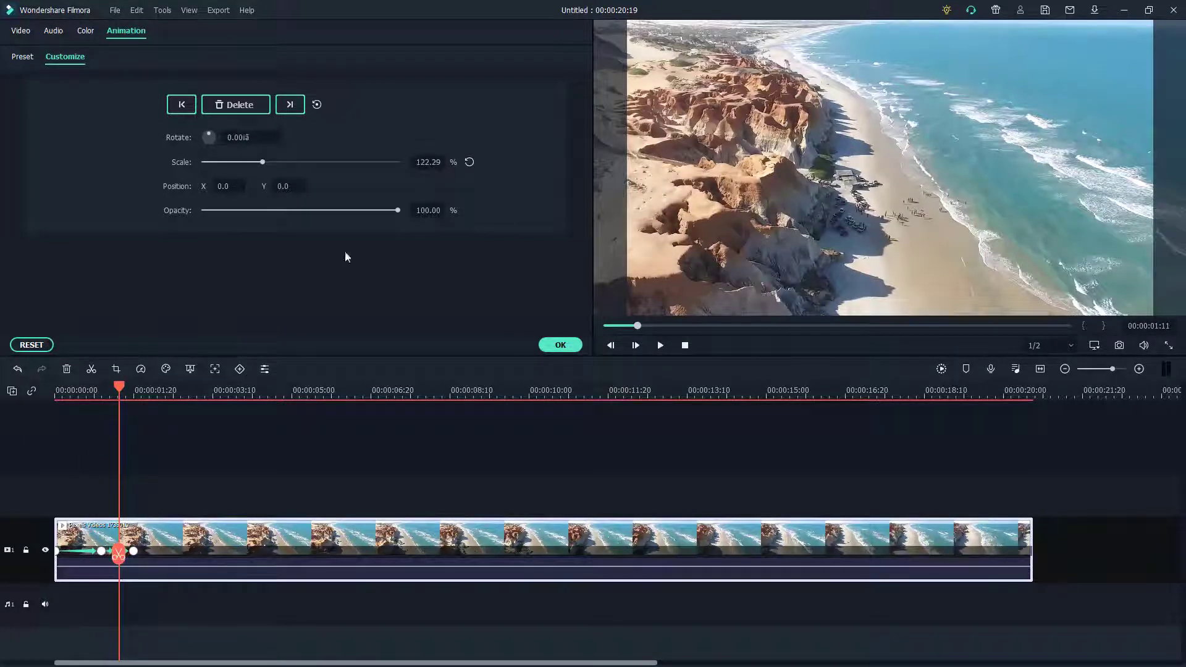
pyautogui.click(134, 551)
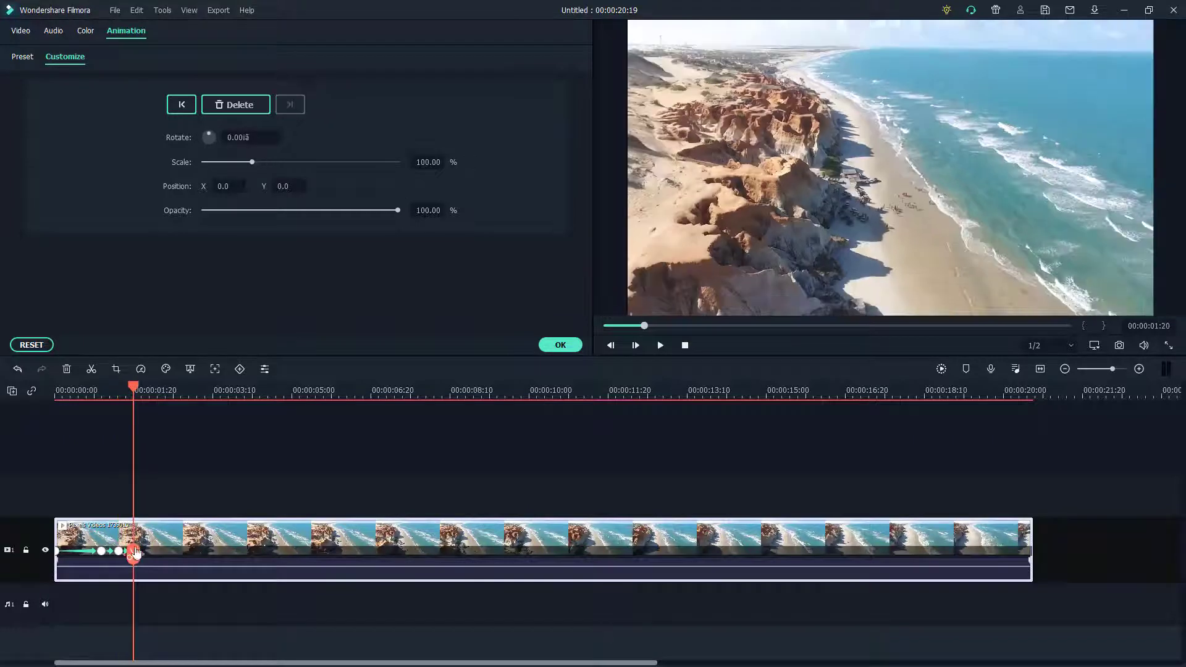
pyautogui.click(56, 388)
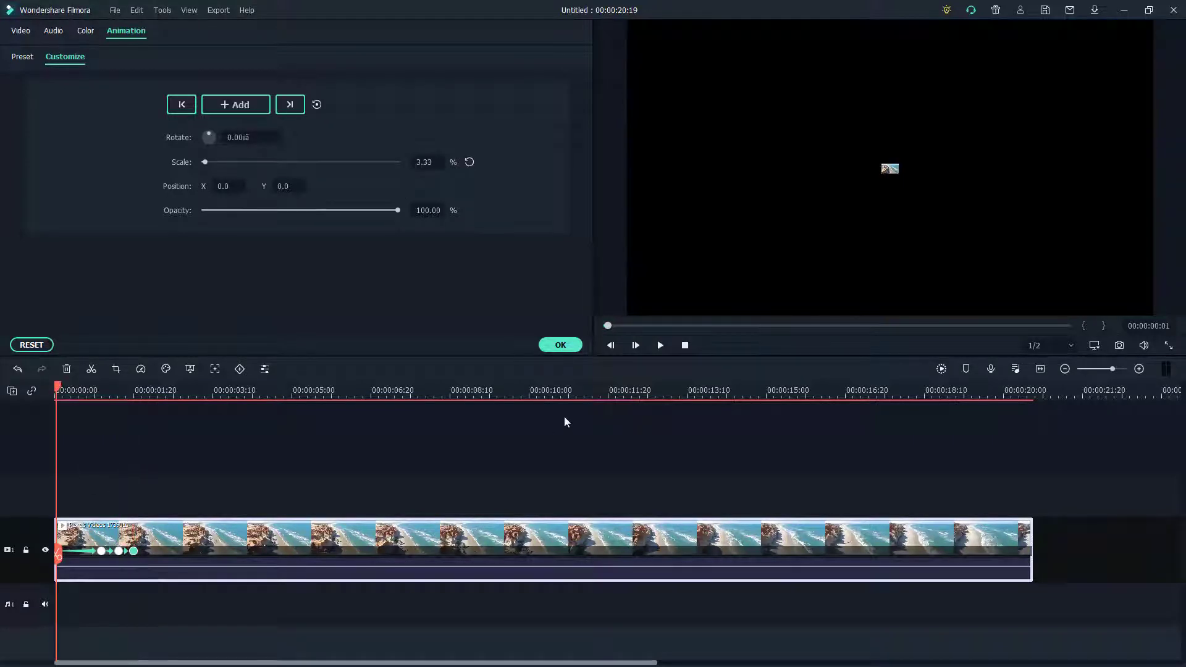
pyautogui.click(660, 346)
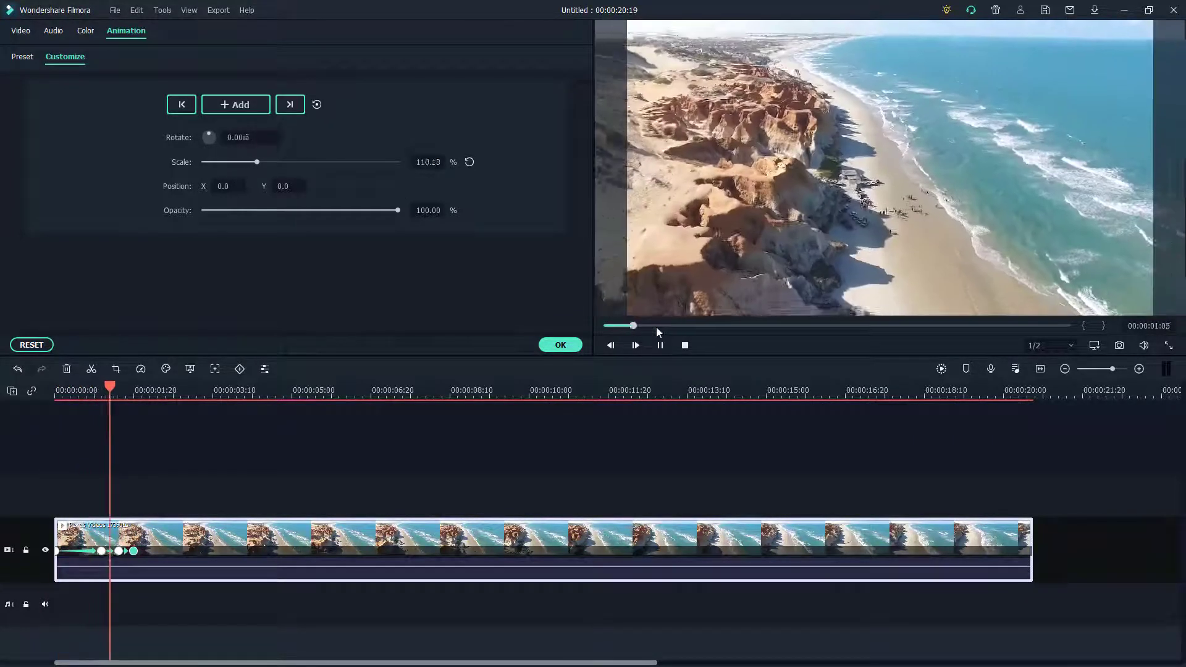
pyautogui.click(684, 344)
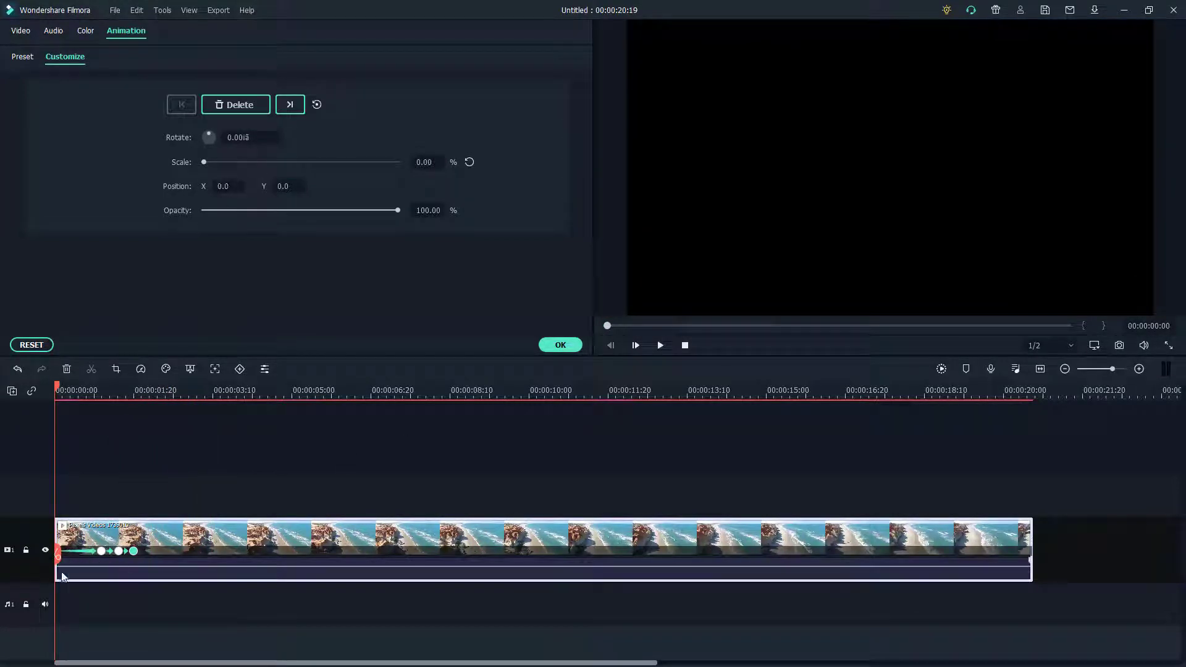
# - Scrub from the start of the clip to the second keyframe and back to review the zoom-in
pyautogui.click(76, 565)
pyautogui.moveTo(81, 565); pyautogui.dragTo(104, 560)
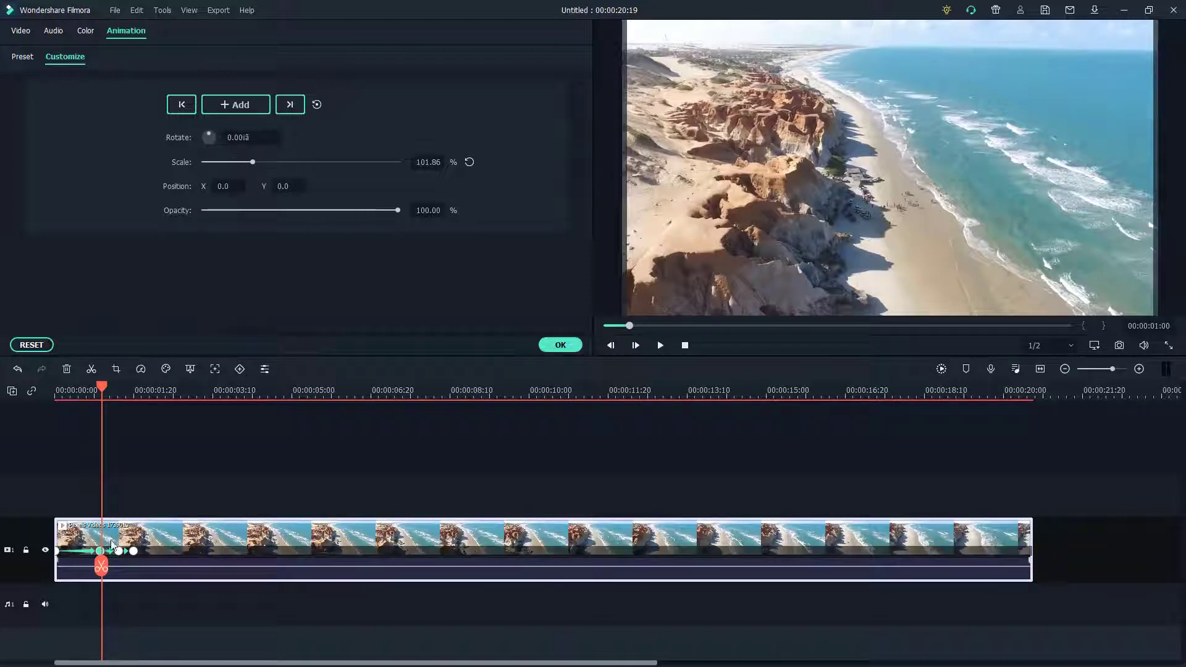
pyautogui.moveTo(105, 568); pyautogui.dragTo(57, 566)
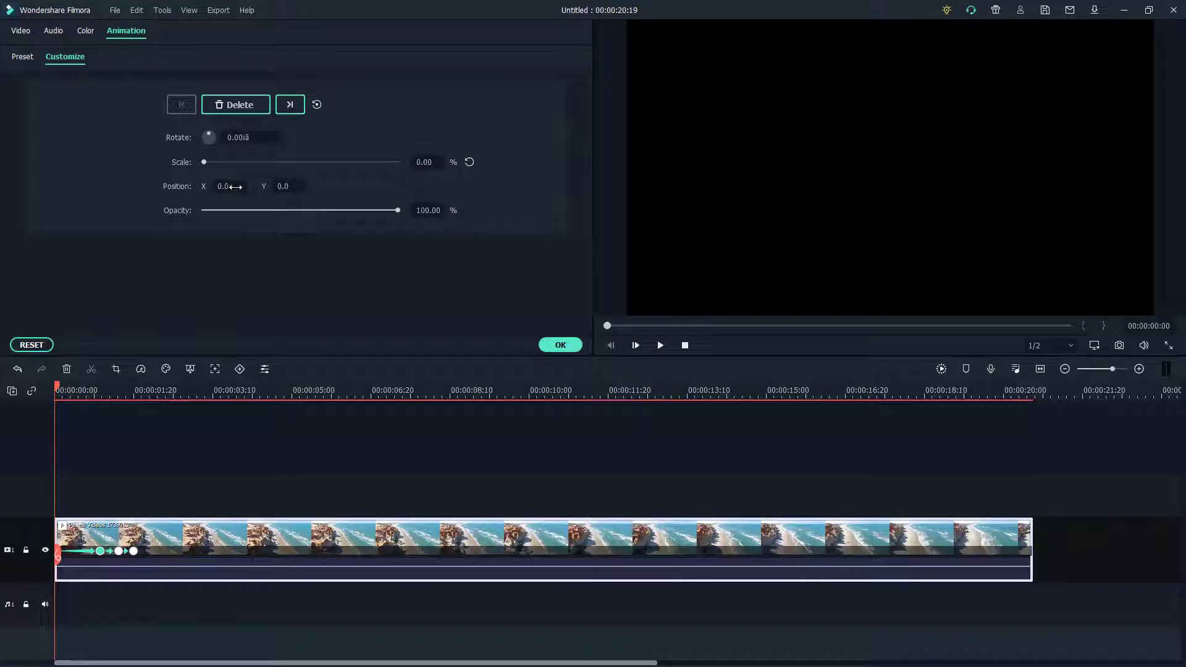
# - Move the first keyframe's position to about X 621, Y 210 and preview the clip flying in off-centre
pyautogui.moveTo(235, 187); pyautogui.dragTo(229, 187)
pyautogui.click(662, 345)
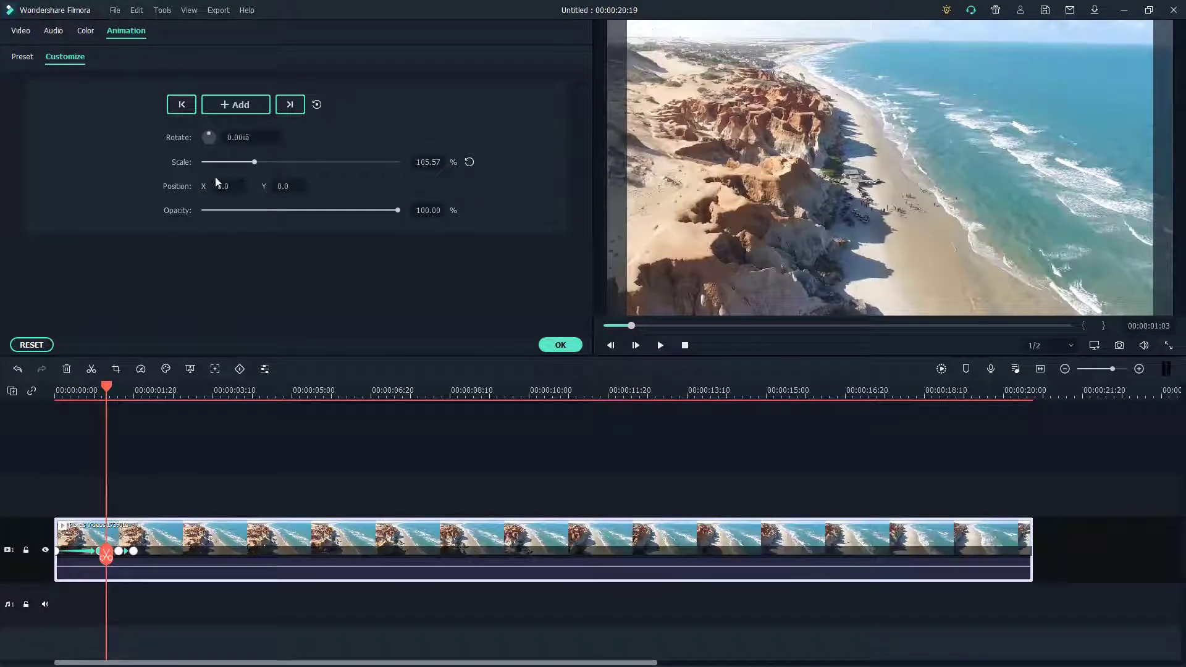
pyautogui.moveTo(106, 550); pyautogui.dragTo(56, 549)
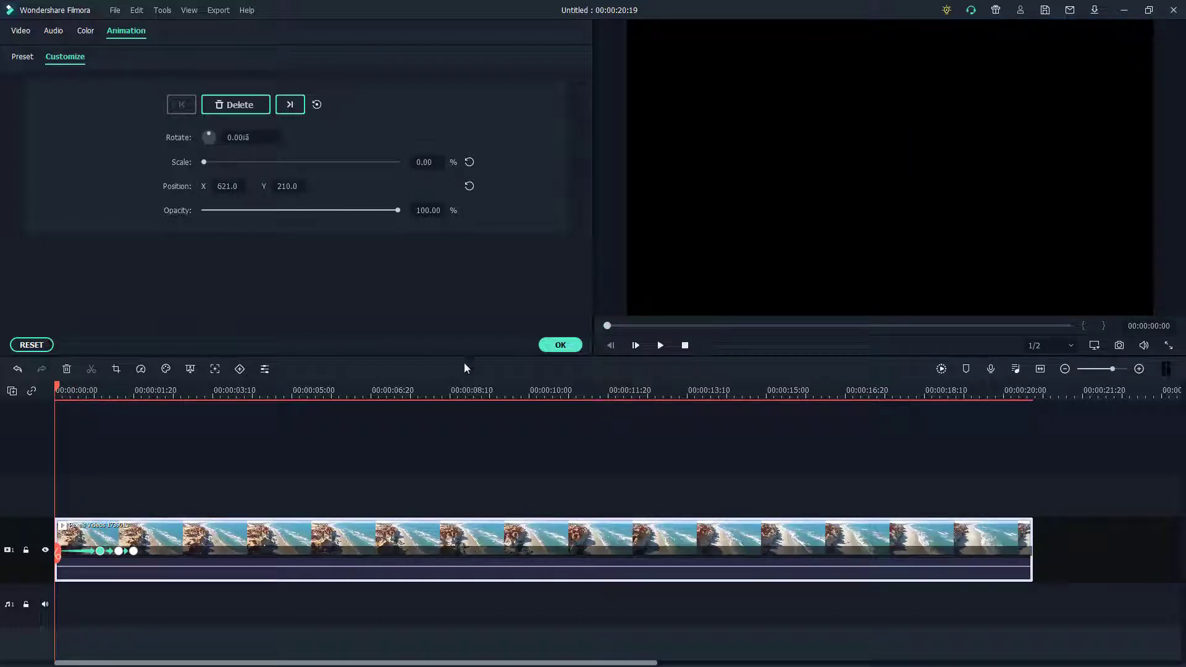
pyautogui.moveTo(56, 567); pyautogui.dragTo(96, 559)
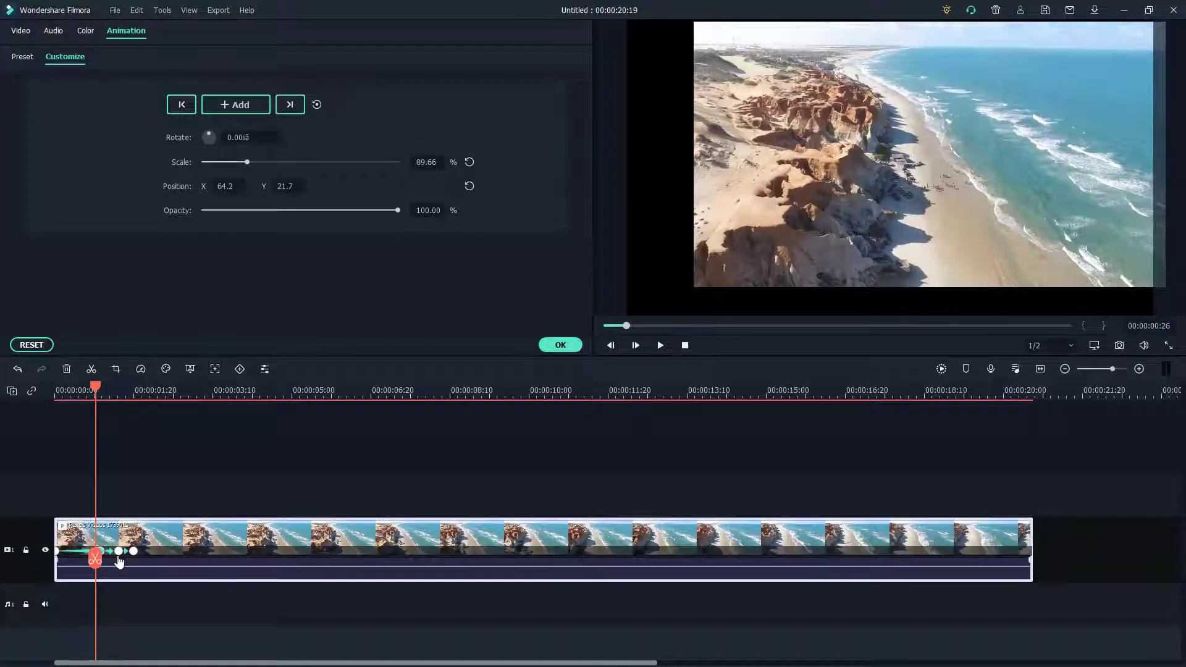
# - Delete the clip's existing keyframes and reset its custom animation to the default settings
pyautogui.click(133, 553)
pyautogui.press('Delete')
pyautogui.click(118, 553)
pyautogui.press('Delete')
pyautogui.click(101, 553)
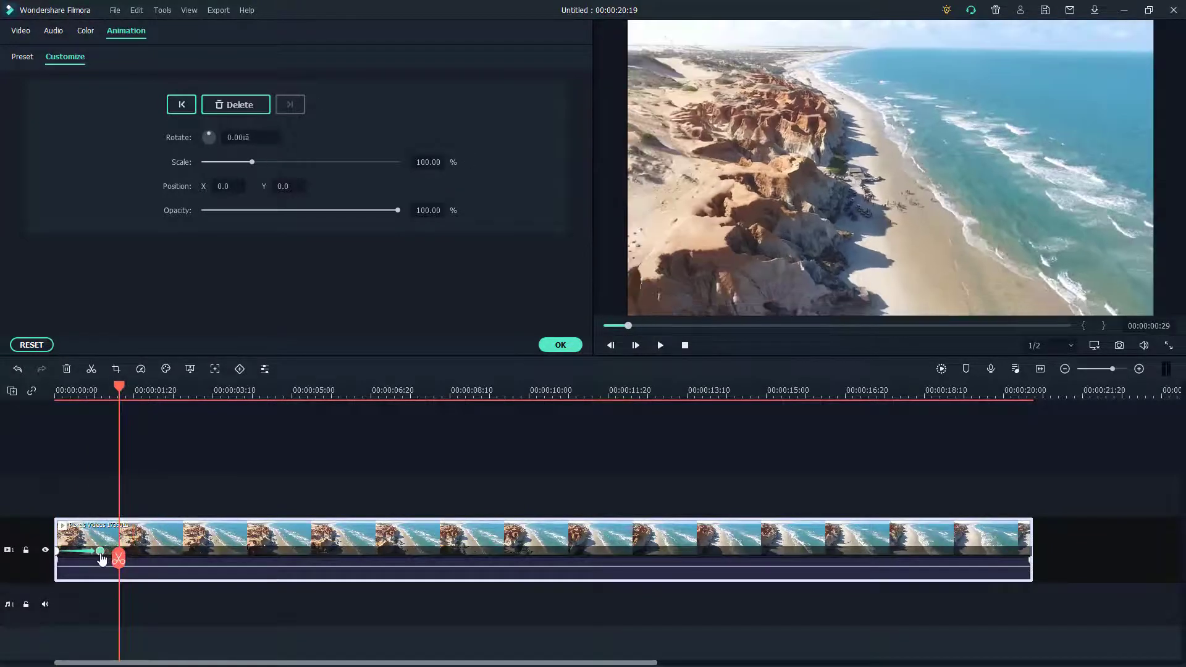
pyautogui.press('Delete')
pyautogui.click(60, 563)
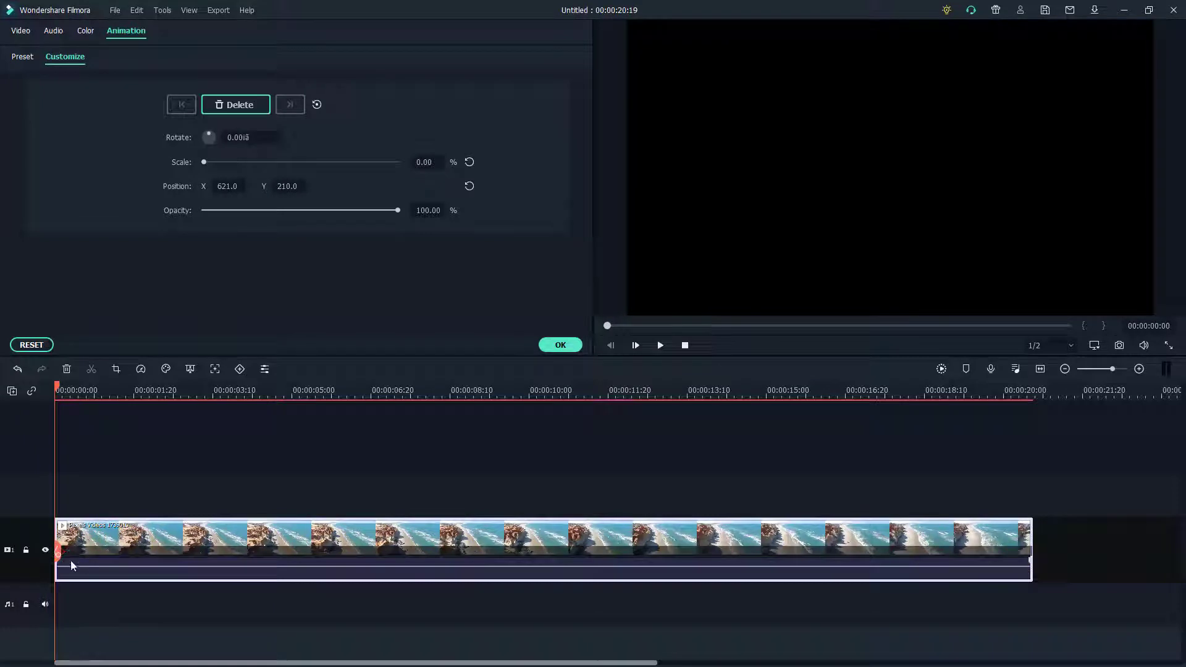
pyautogui.click(136, 545)
pyautogui.click(30, 343)
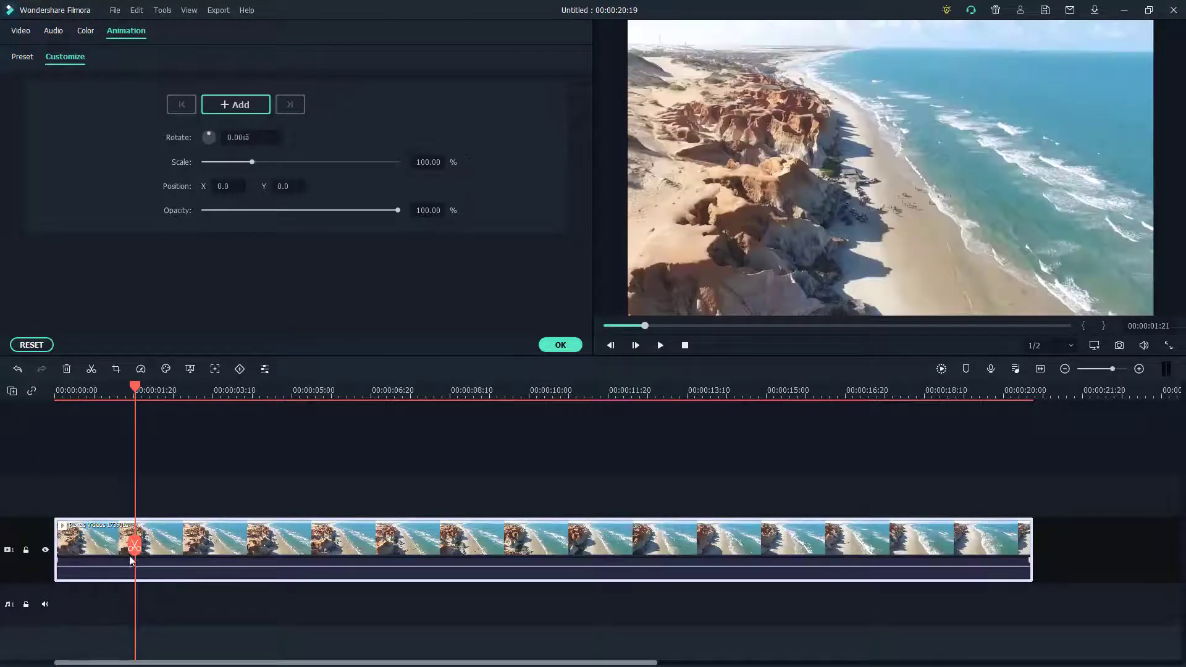
# - Add a keyframe at the clip's start and shrink the clip to 0% in the frame's upper-left corner, about X -434, Y 244
pyautogui.moveTo(134, 559); pyautogui.dragTo(37, 550)
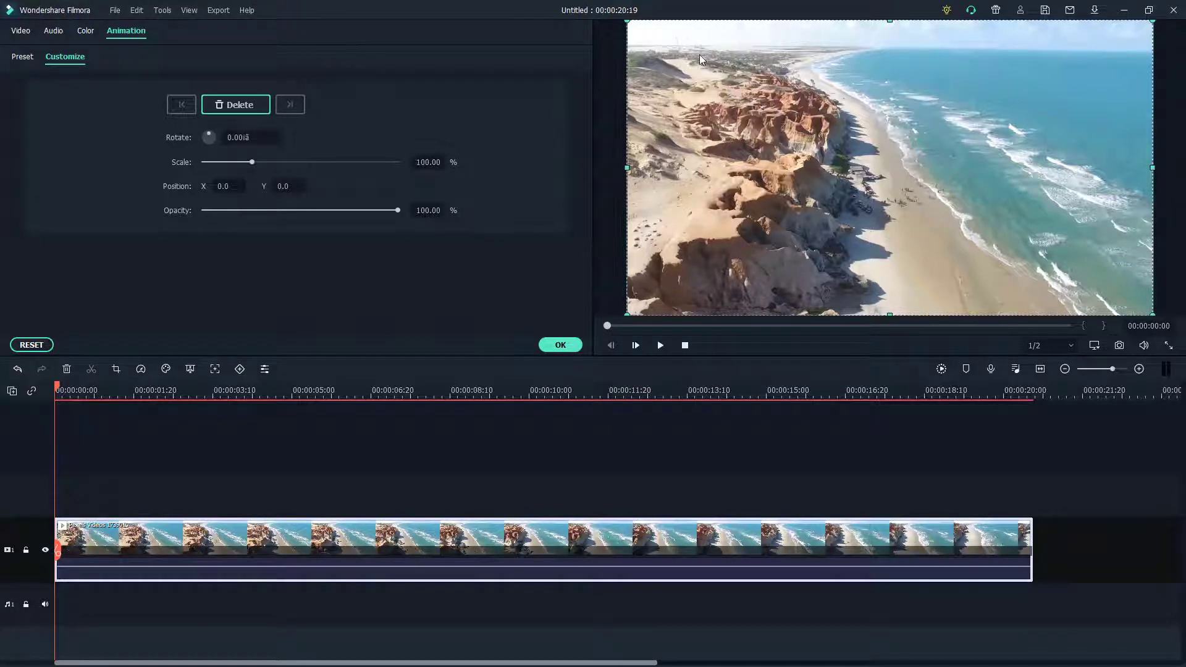
pyautogui.moveTo(700, 54); pyautogui.dragTo(732, 96)
pyautogui.moveTo(661, 61); pyautogui.dragTo(900, 196)
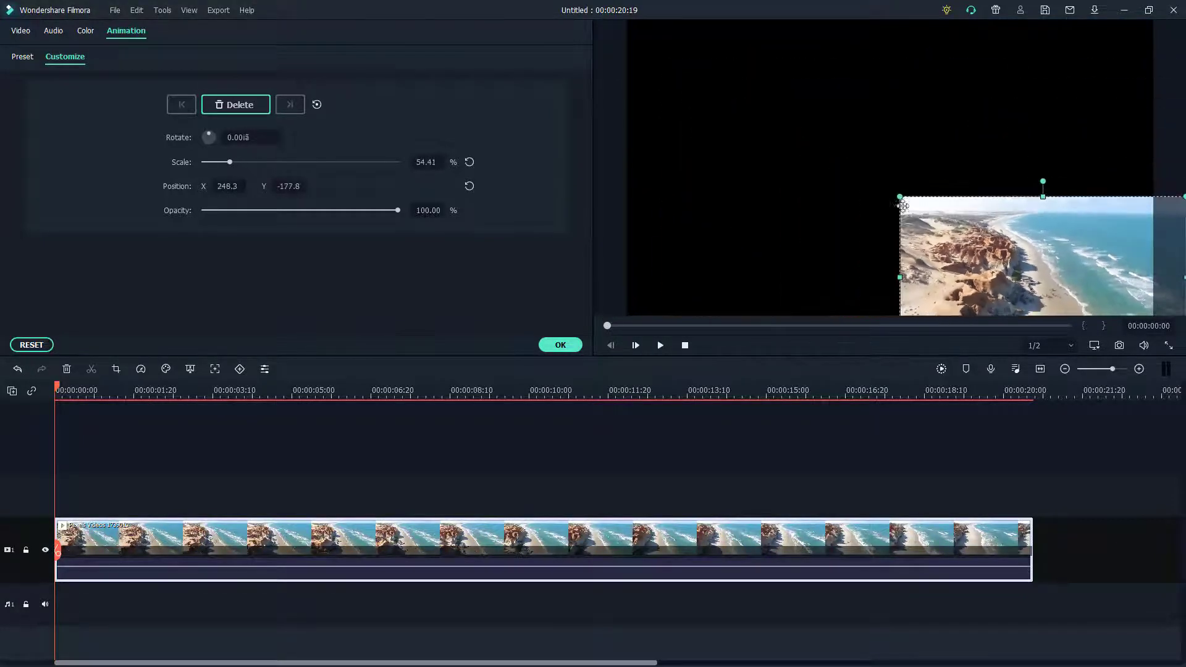
pyautogui.moveTo(1042, 276); pyautogui.dragTo(735, 89)
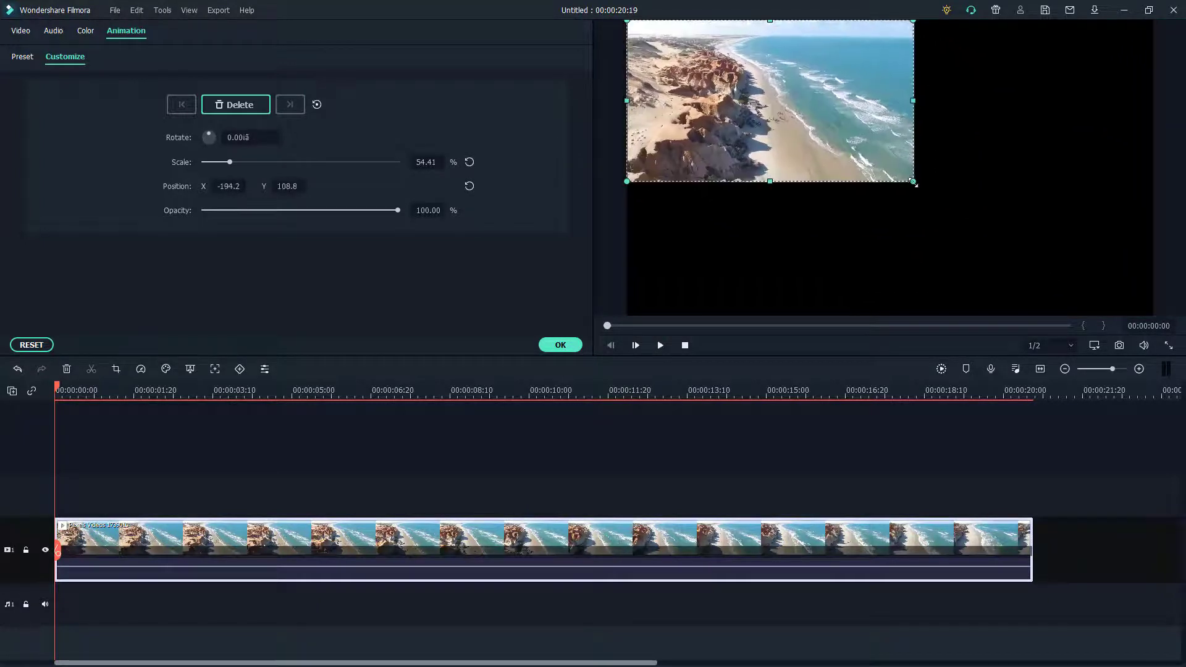
pyautogui.moveTo(913, 183); pyautogui.dragTo(606, 18)
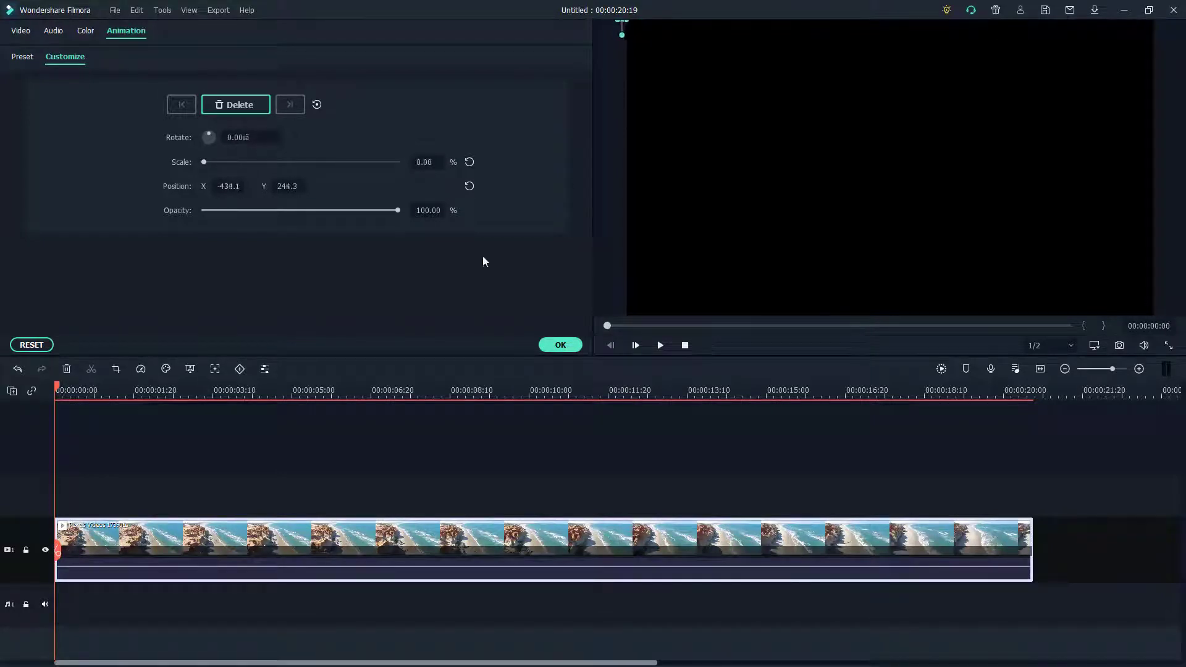
# - Add a second keyframe at 00:00:01:15 with the scale set to 100% and the clip placed at about X 0.3, Y -21.2
pyautogui.click(126, 389)
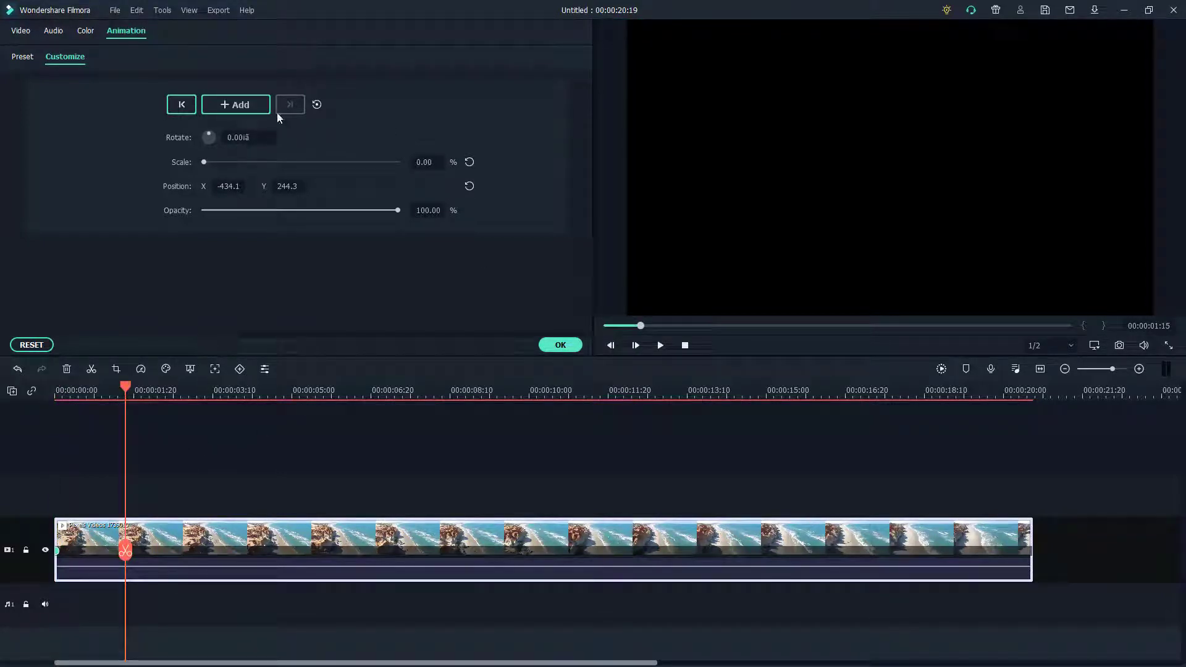
pyautogui.click(244, 105)
pyautogui.moveTo(209, 162); pyautogui.dragTo(262, 163)
pyautogui.moveTo(842, 99); pyautogui.dragTo(995, 261)
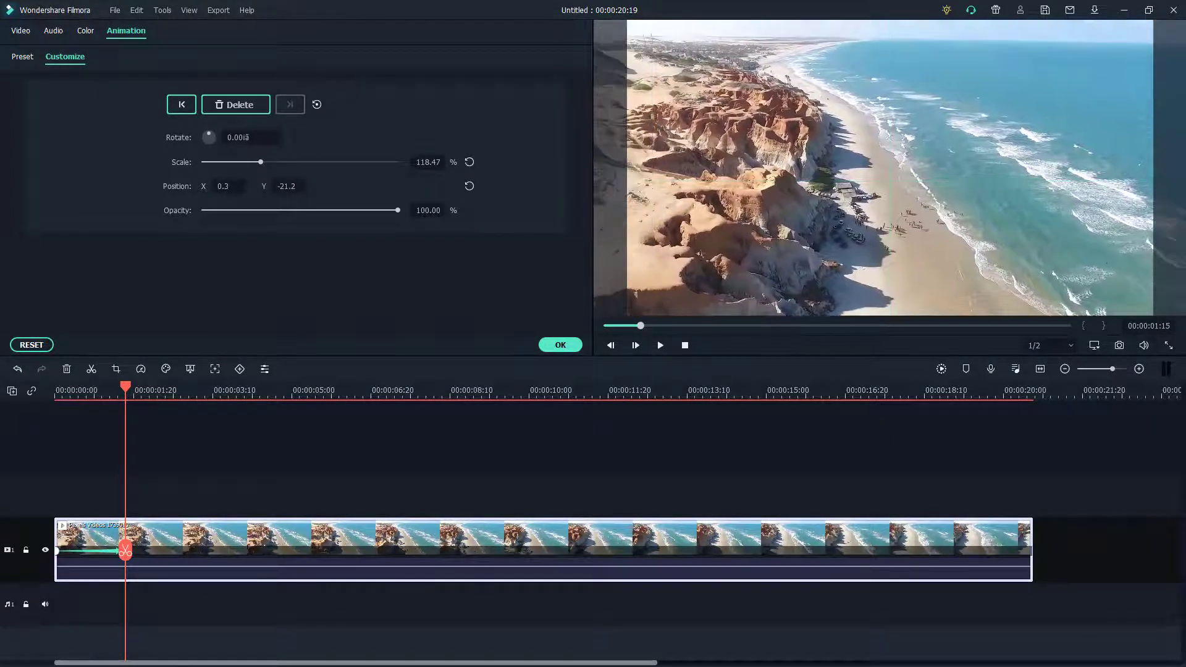
pyautogui.click(428, 161)
pyautogui.write('100')
pyautogui.press('Return')
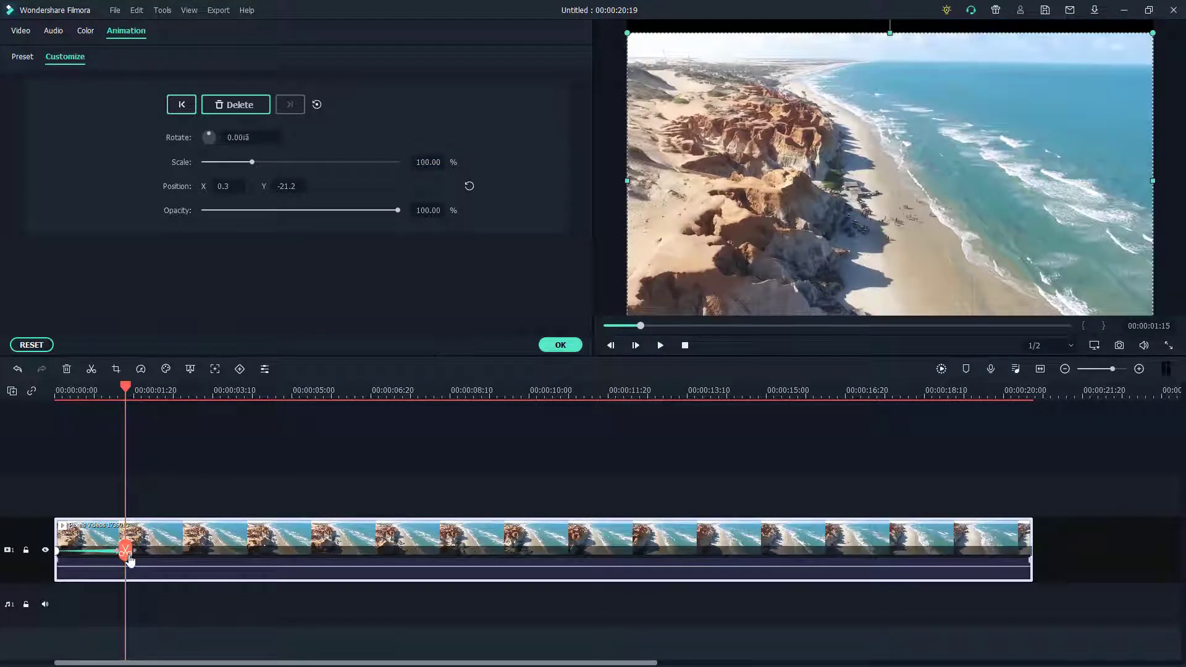
# - Play the corner-to-full-frame animation from the start of the clip
pyautogui.moveTo(128, 556); pyautogui.dragTo(55, 541)
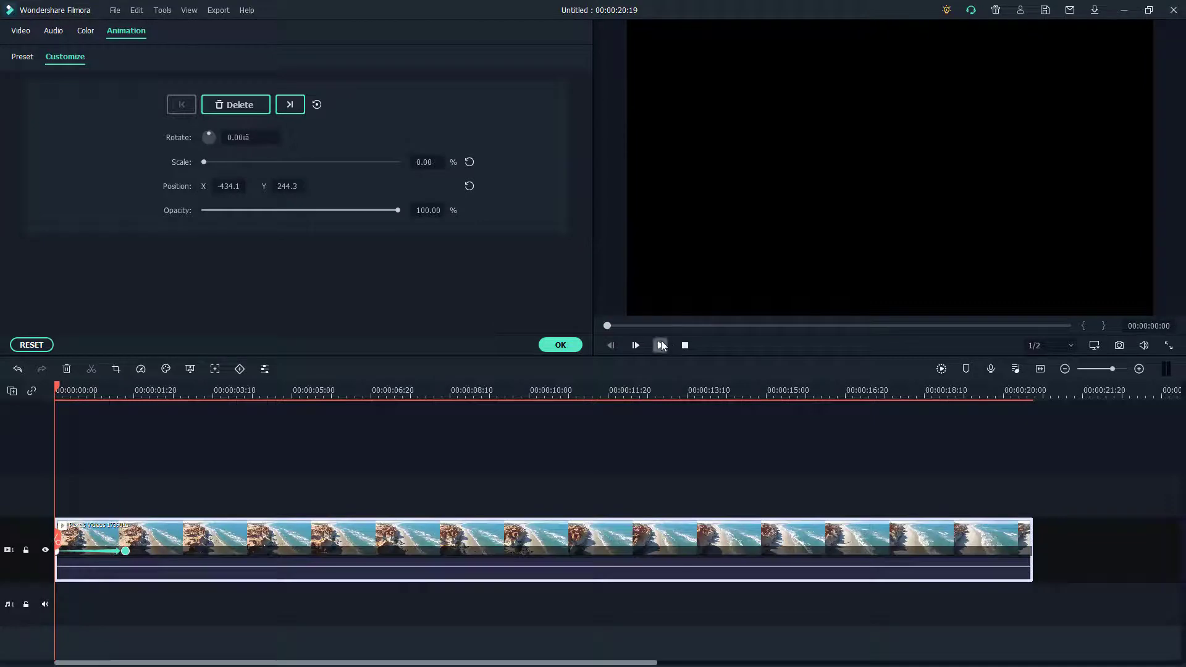
pyautogui.click(661, 346)
pyautogui.click(660, 346)
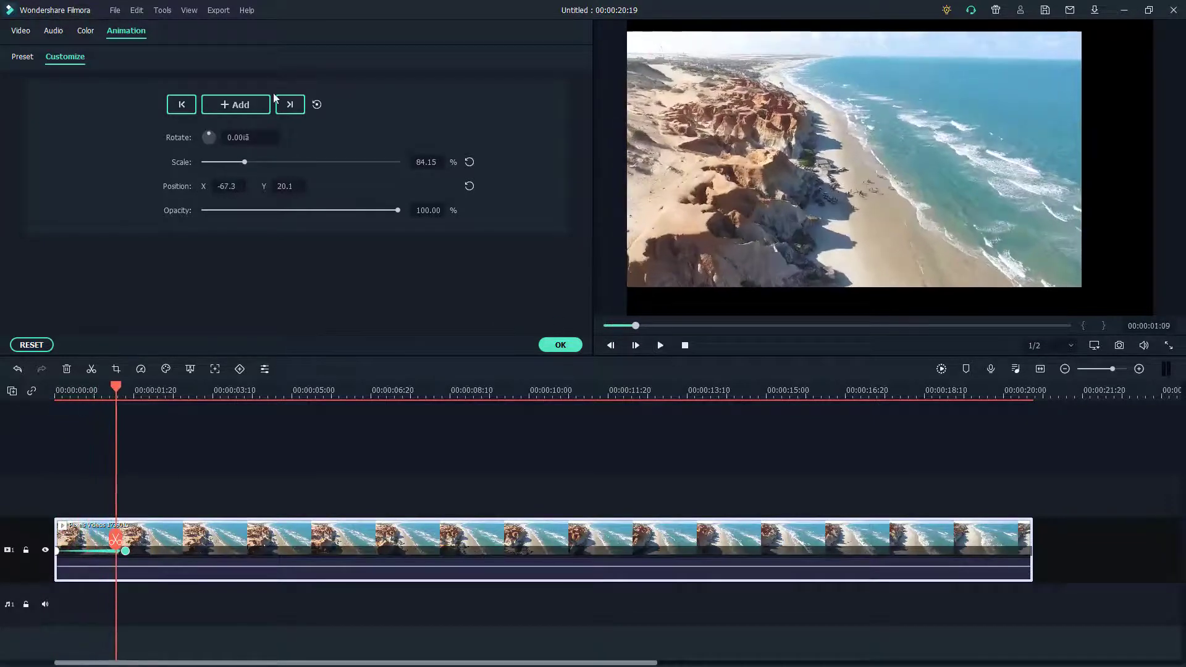
# - Switch between both keyframes and reset the second keyframe's position to X 0, Y 0
pyautogui.click(186, 102)
pyautogui.click(287, 105)
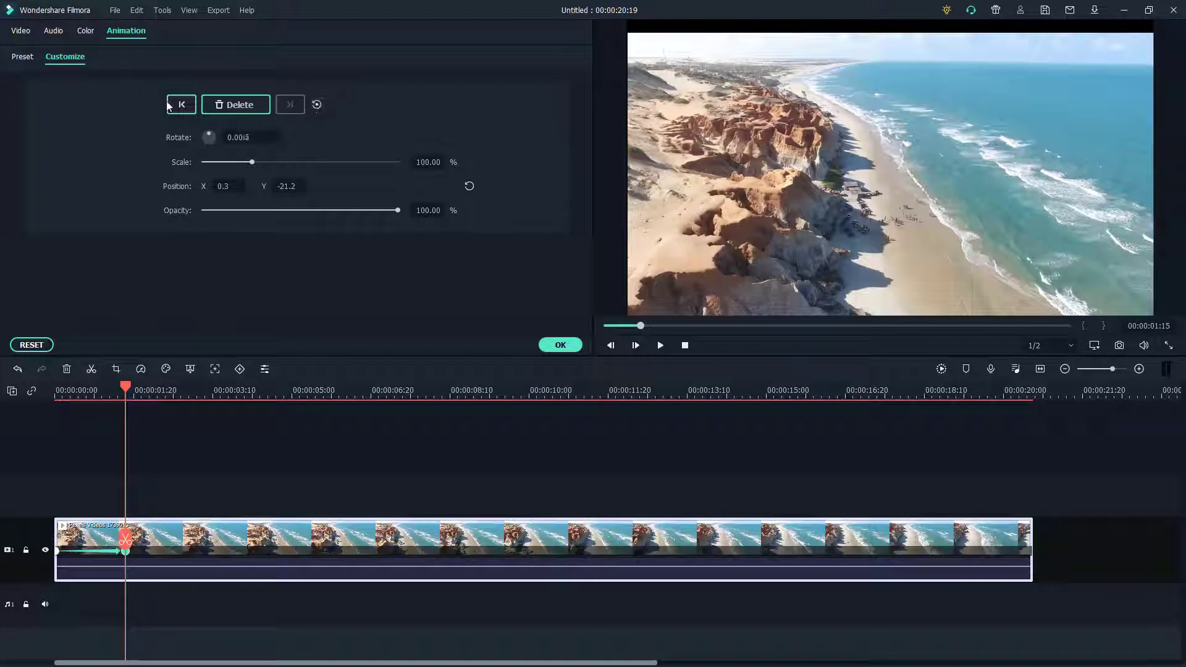
pyautogui.click(179, 105)
pyautogui.click(290, 107)
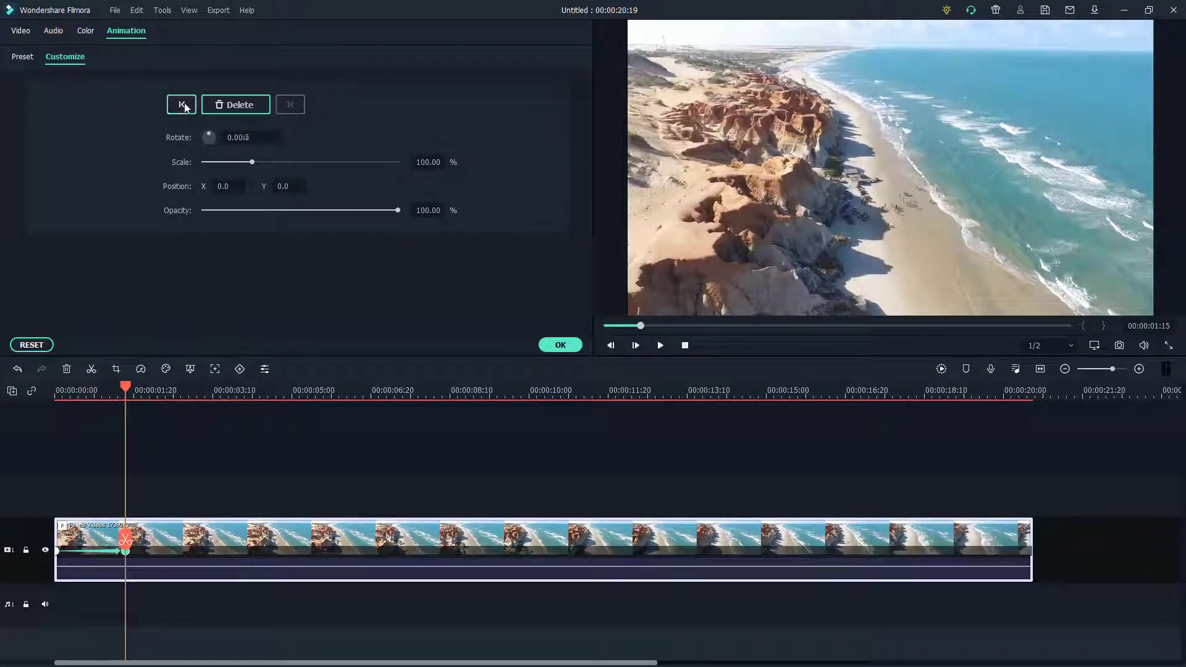
# - Set the opacity of the first keyframe at the clip's start to 0%
pyautogui.click(181, 105)
pyautogui.click(303, 105)
pyautogui.click(57, 550)
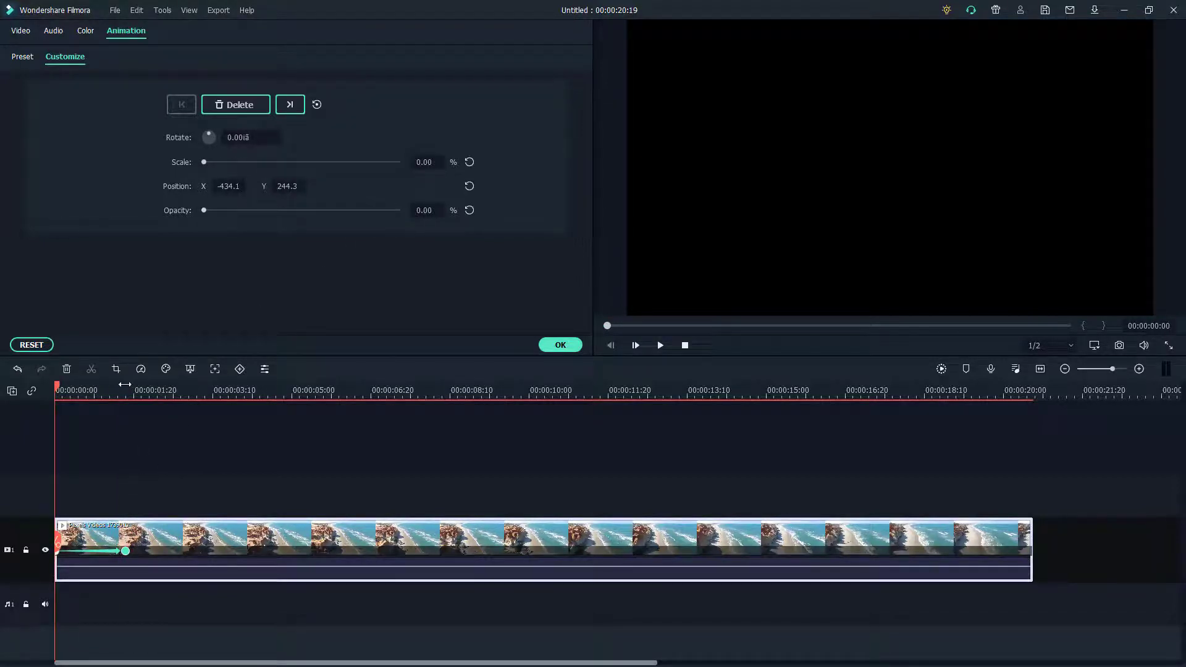
# - Play the finished scale, position and opacity animation from the clip's start and look at the preset animations for comparison
pyautogui.click(125, 388)
pyautogui.click(57, 551)
pyautogui.click(662, 346)
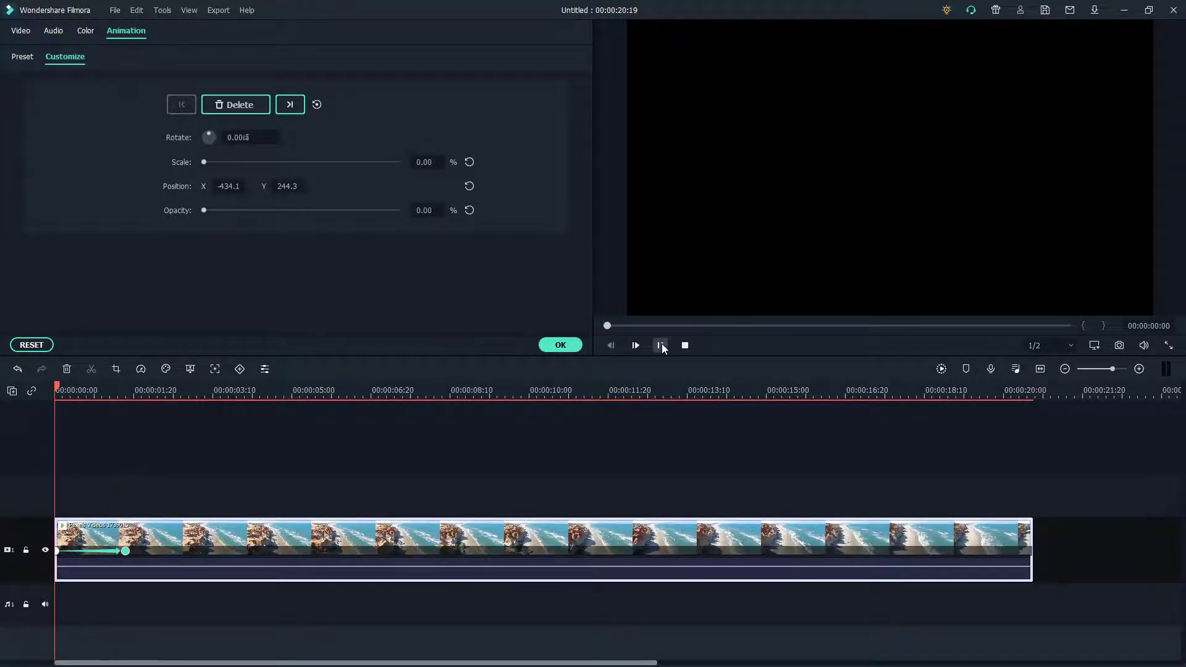
pyautogui.click(661, 345)
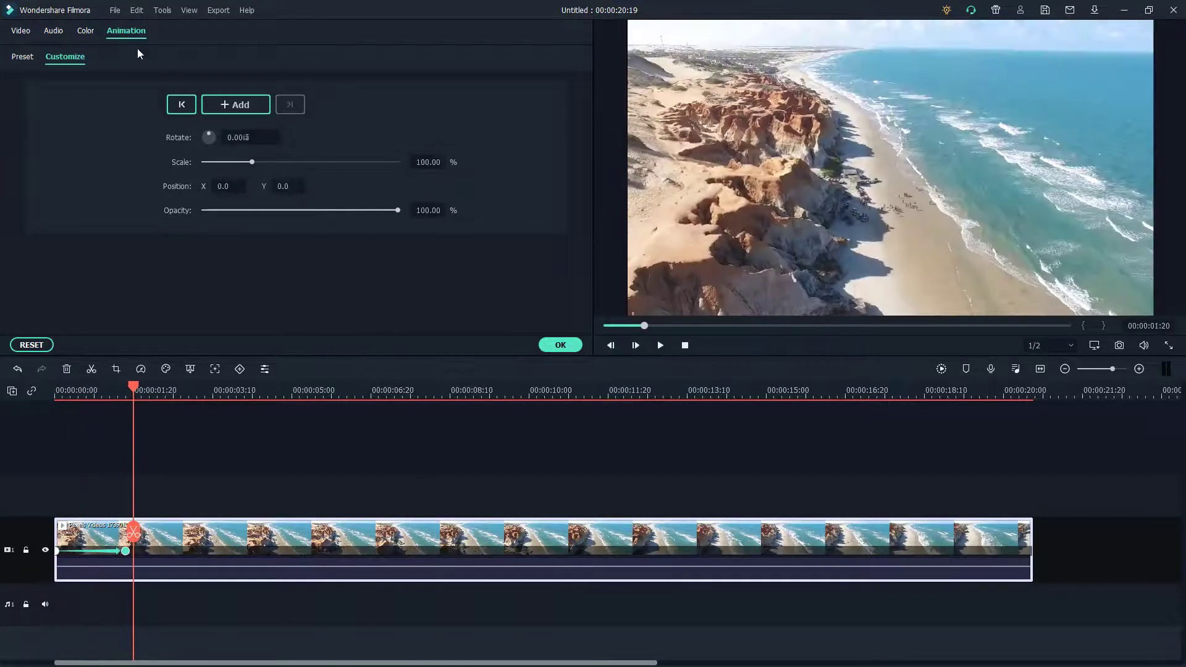
pyautogui.click(22, 56)
pyautogui.click(64, 57)
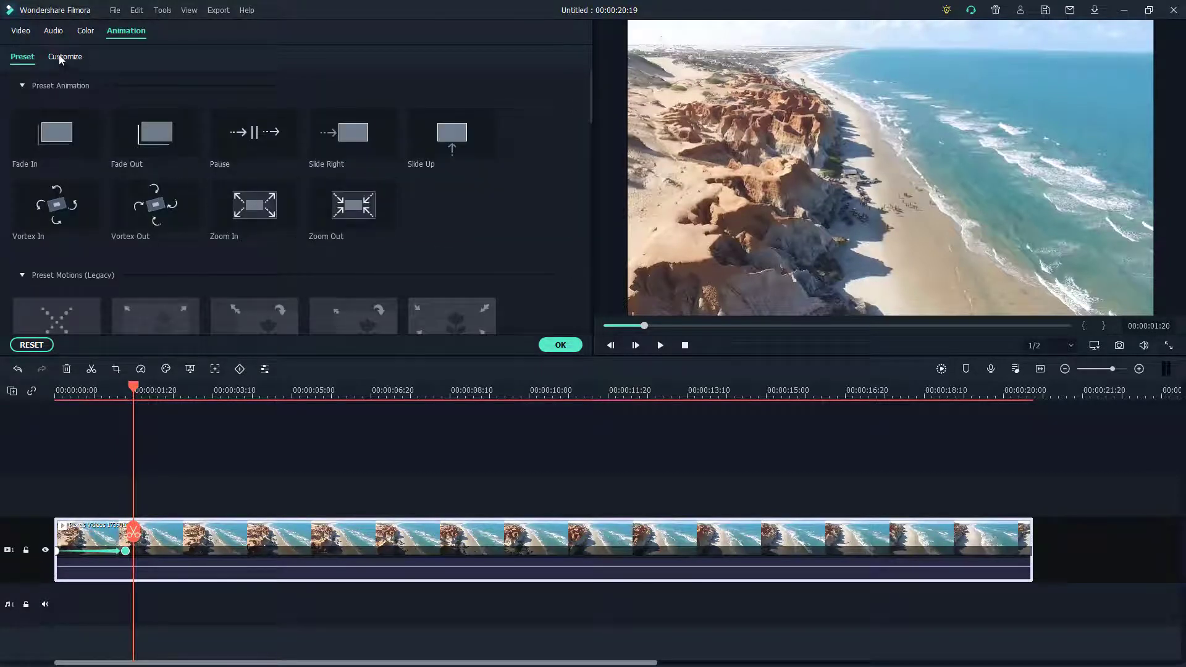